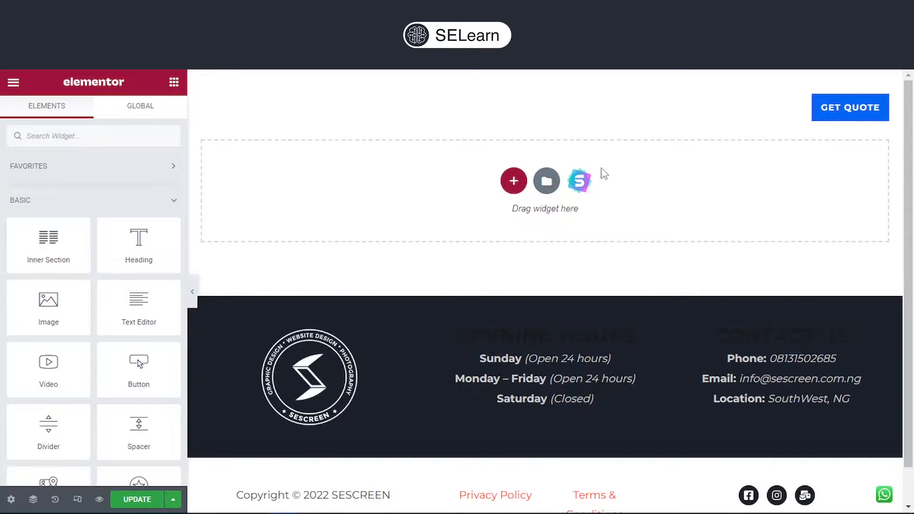
Add a single-column section to the empty page area and try to place an Image widget in it
click(514, 181)
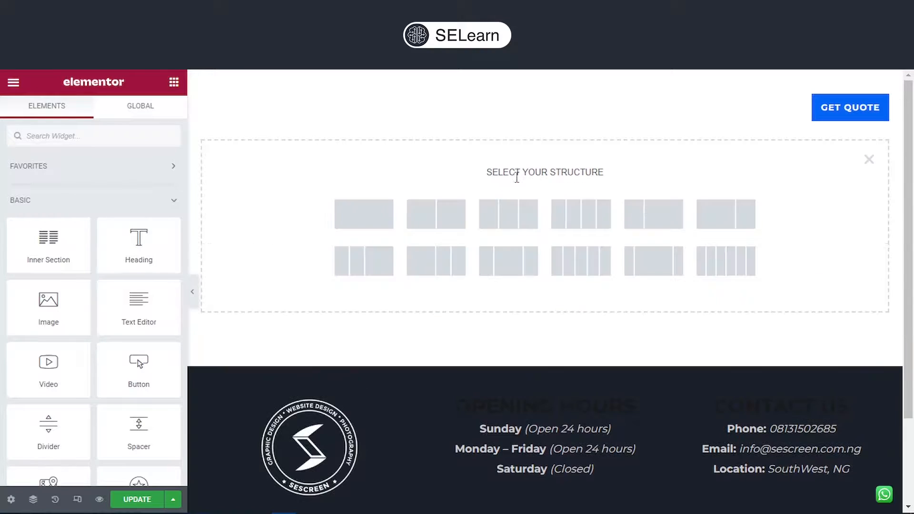
click(386, 211)
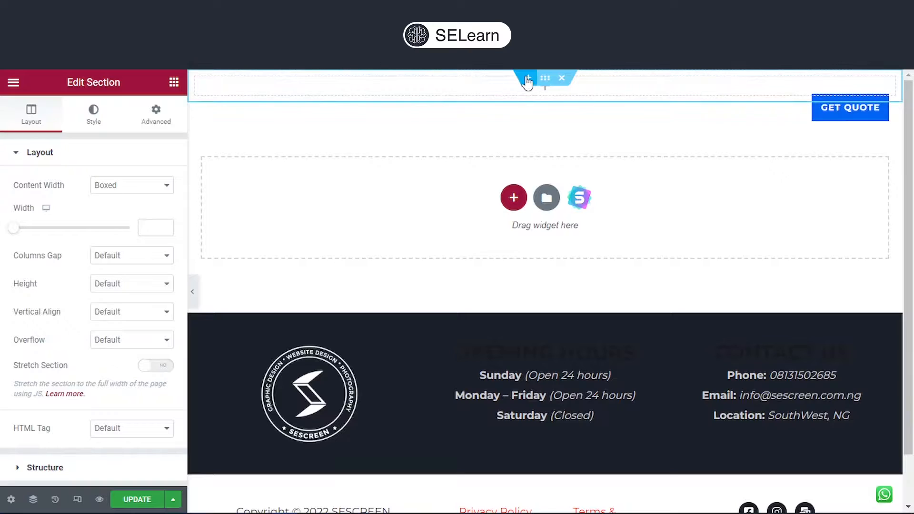
click(174, 83)
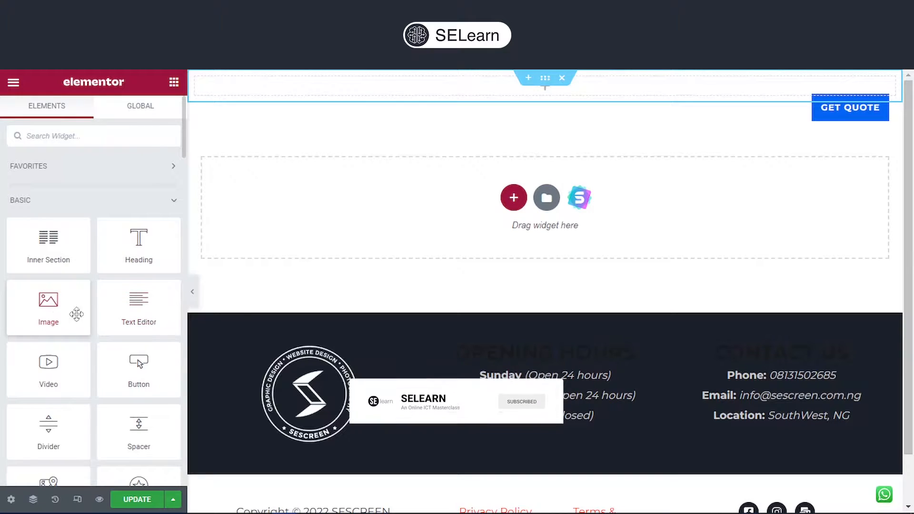
drag(76, 314, 349, 82)
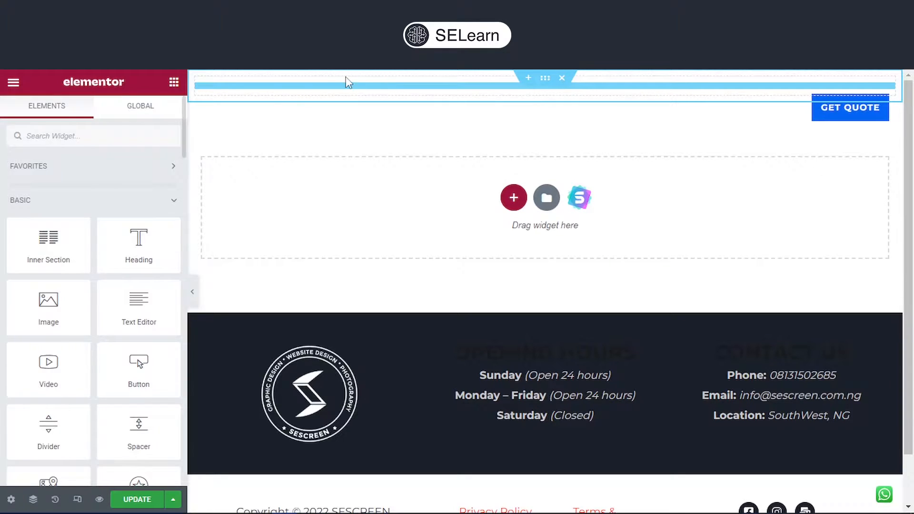
Give the new section a classic background using the dark desk photo from the media library
click(544, 77)
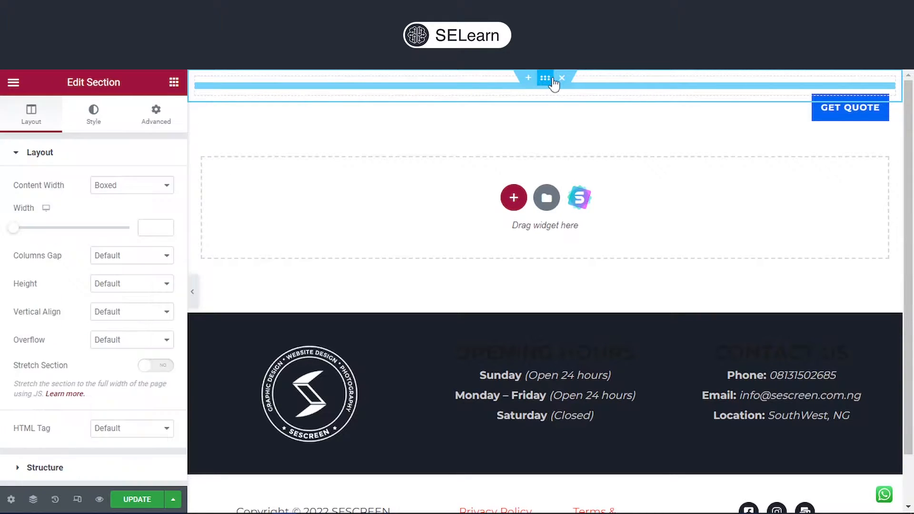
click(100, 114)
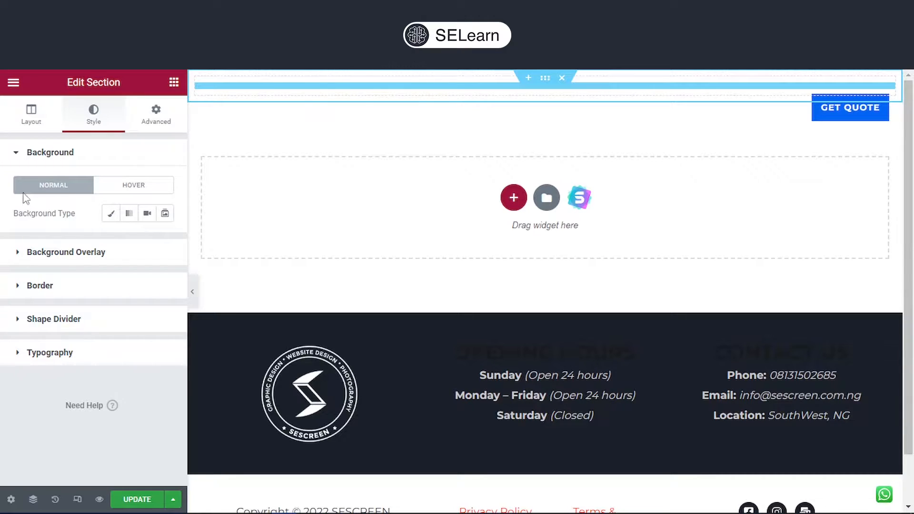
click(113, 215)
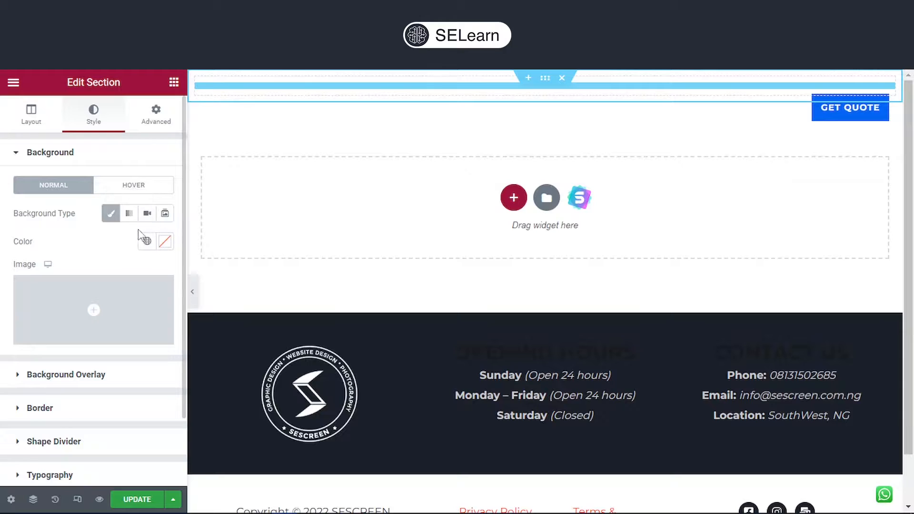
click(147, 312)
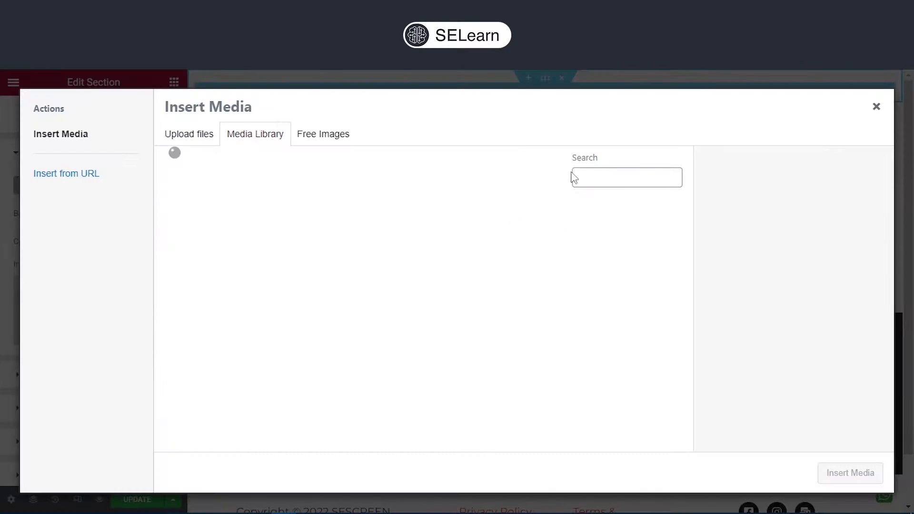
click(417, 233)
click(845, 476)
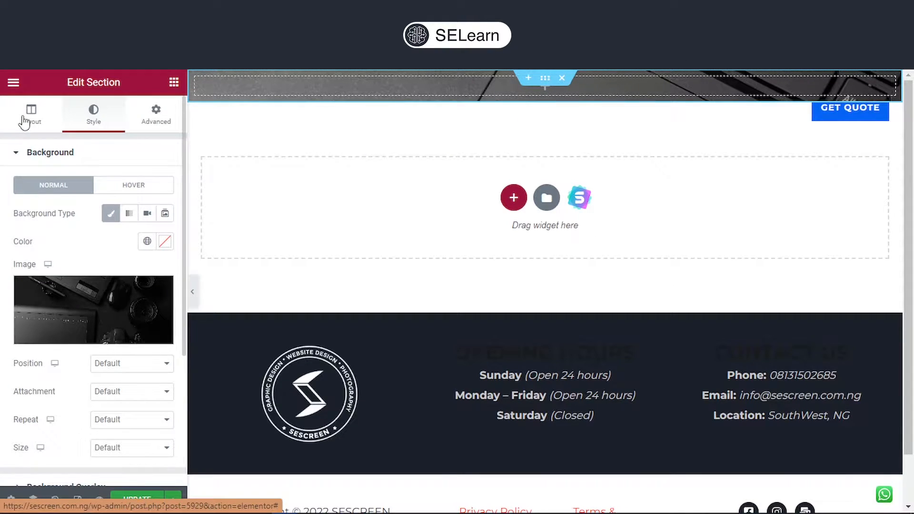
Set the section's height to Min Height with a minimum height of 516 px
scroll(162, 371, down, 3)
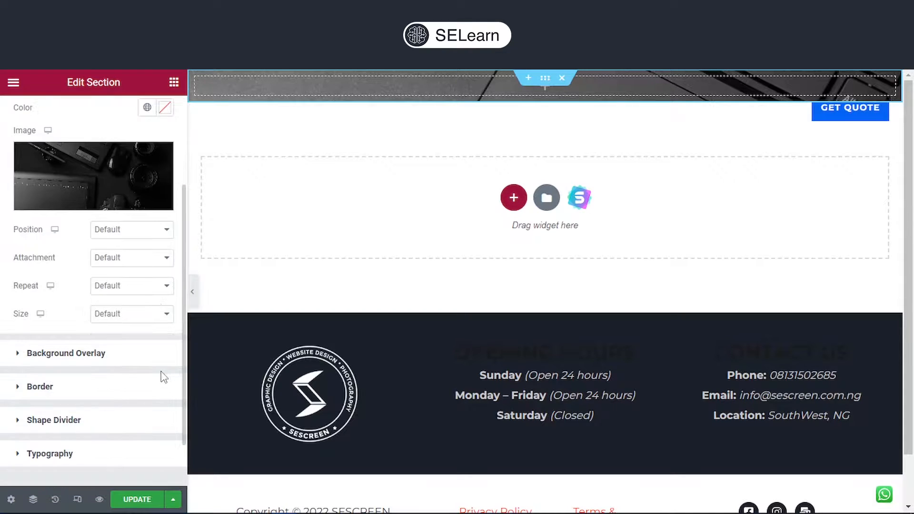
scroll(164, 378, up, 5)
click(58, 136)
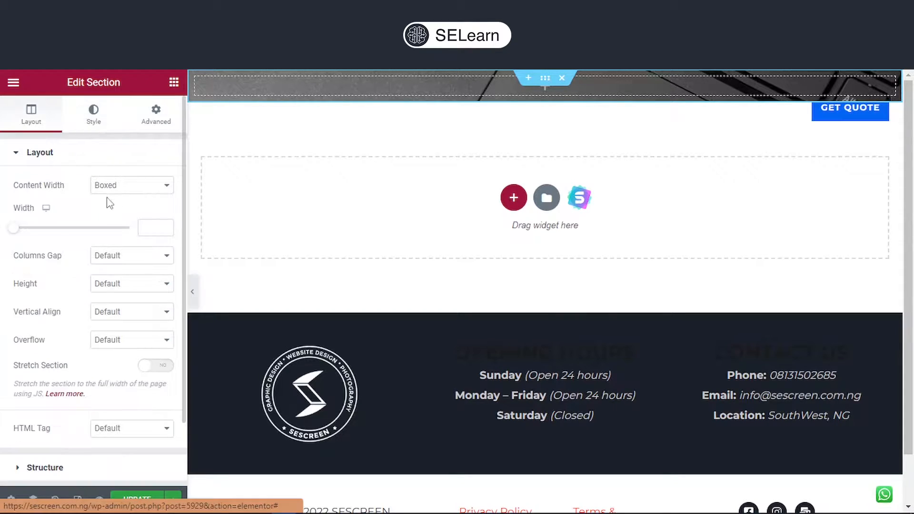
click(122, 291)
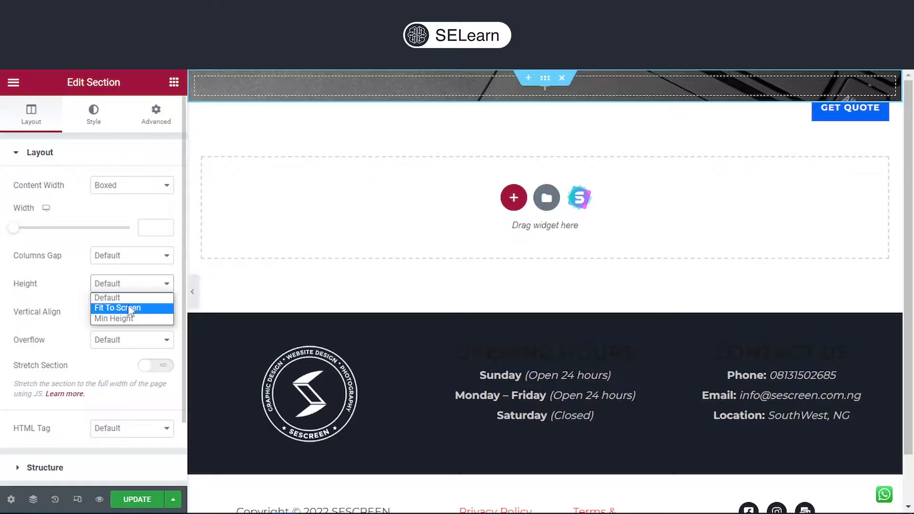
click(127, 319)
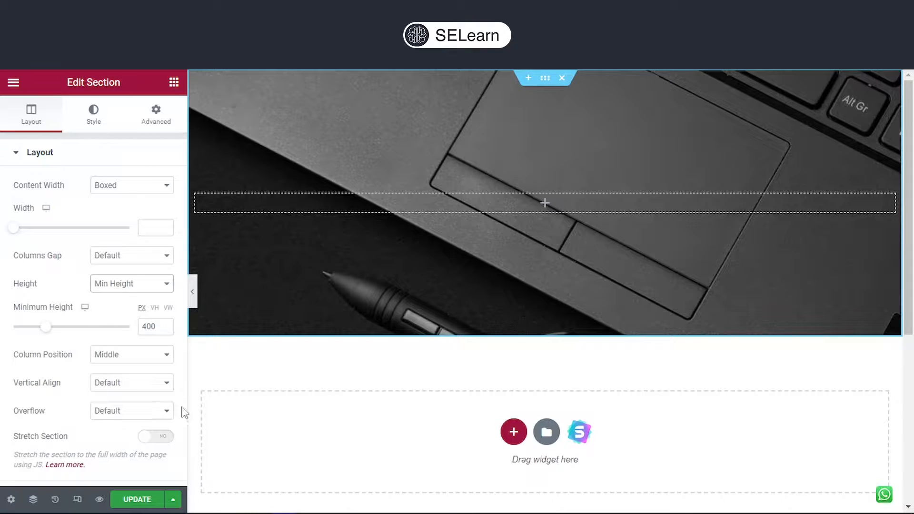
mouse_move(49, 333)
mouse_down()
mouse_move(89, 332)
mouse_move(60, 341)
mouse_up()
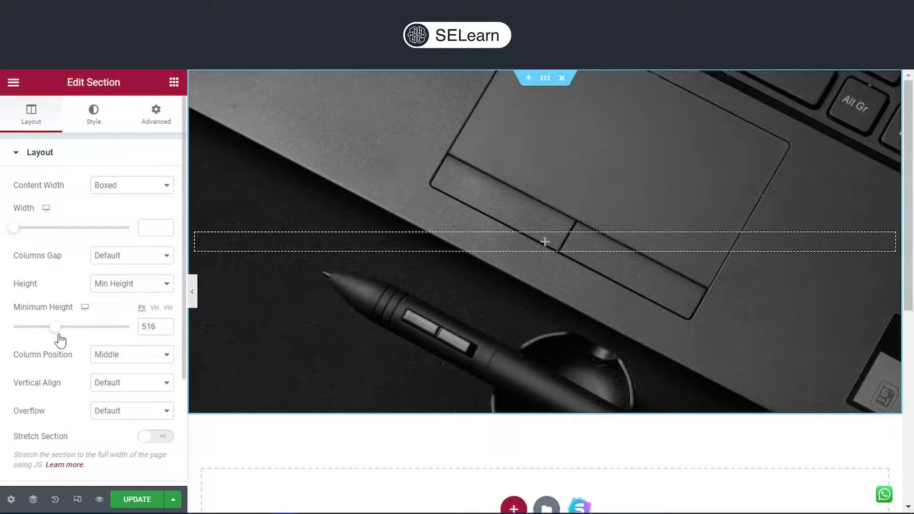
Update the page and check how the new section looks on the live page
click(143, 498)
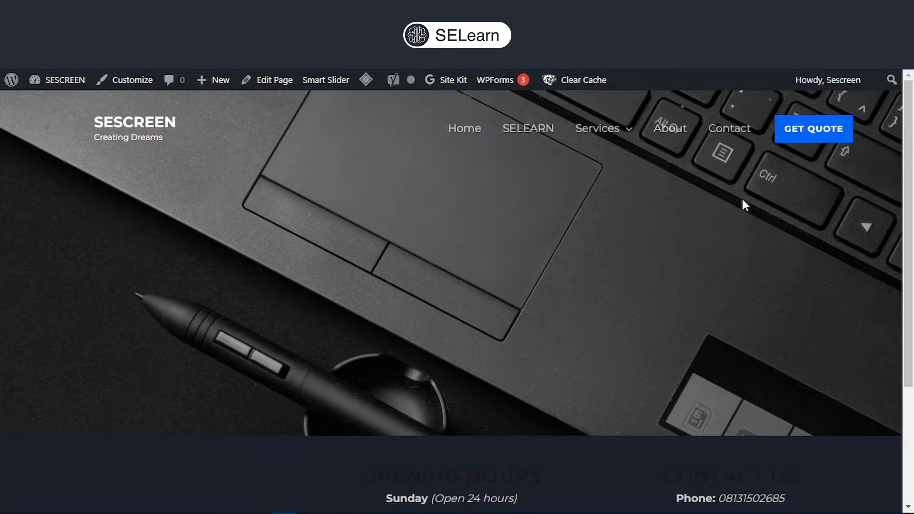
scroll(818, 305, down, 3)
scroll(812, 300, up, 3)
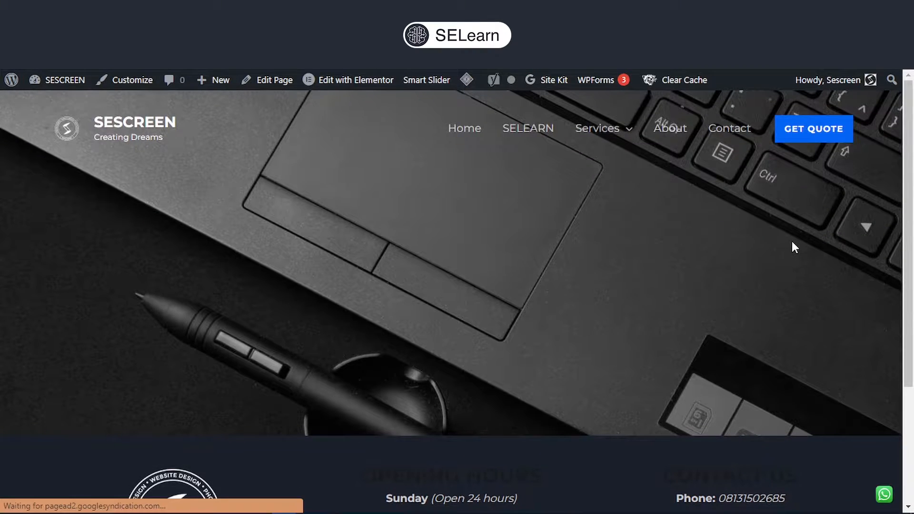
scroll(792, 241, down, 3)
scroll(793, 247, up, 3)
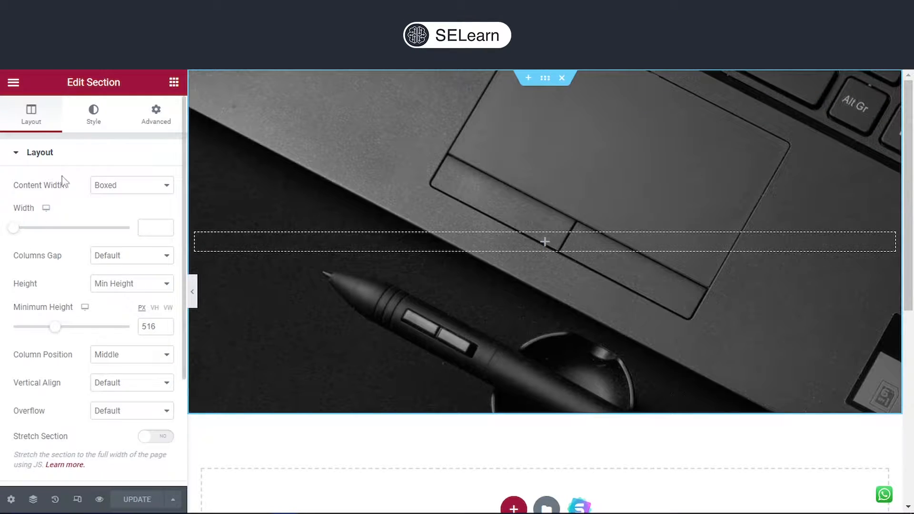
Add a classic background overlay to the section with the color #1A202AE0
click(15, 154)
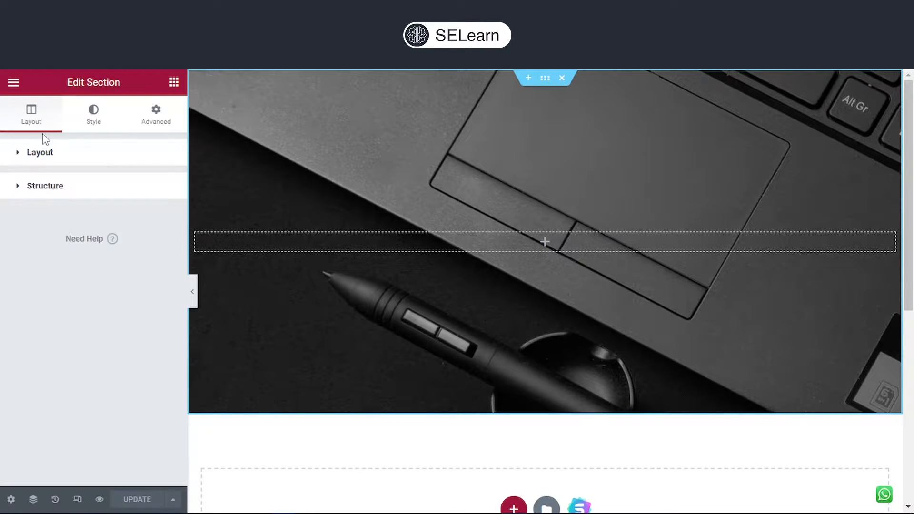
click(93, 114)
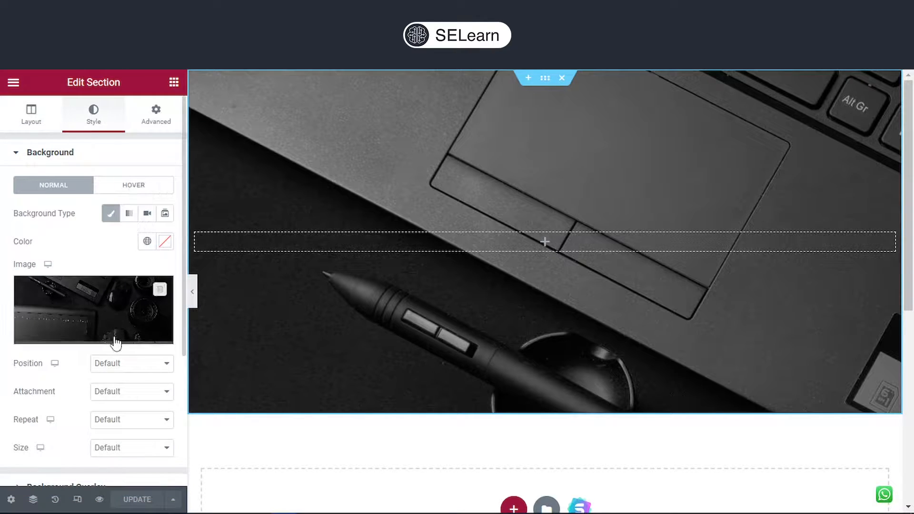
scroll(112, 348, down, 1)
scroll(53, 176, up, 2)
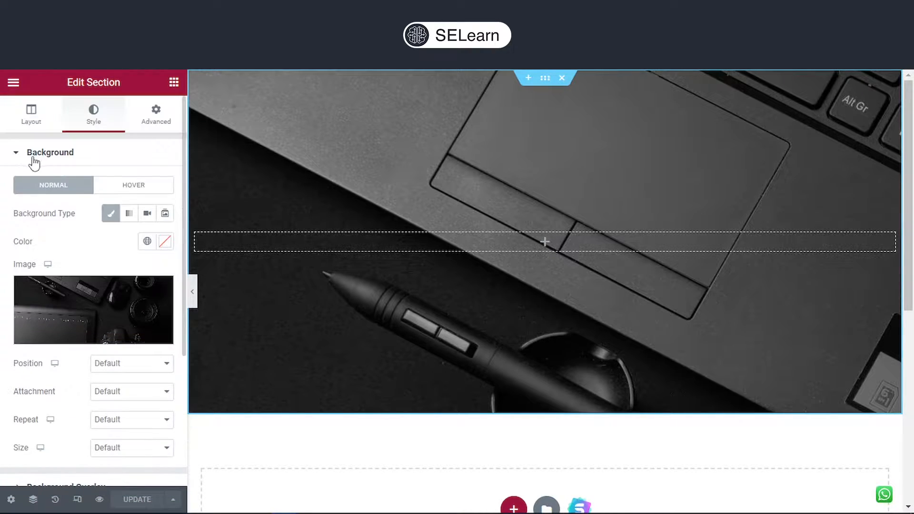
click(26, 153)
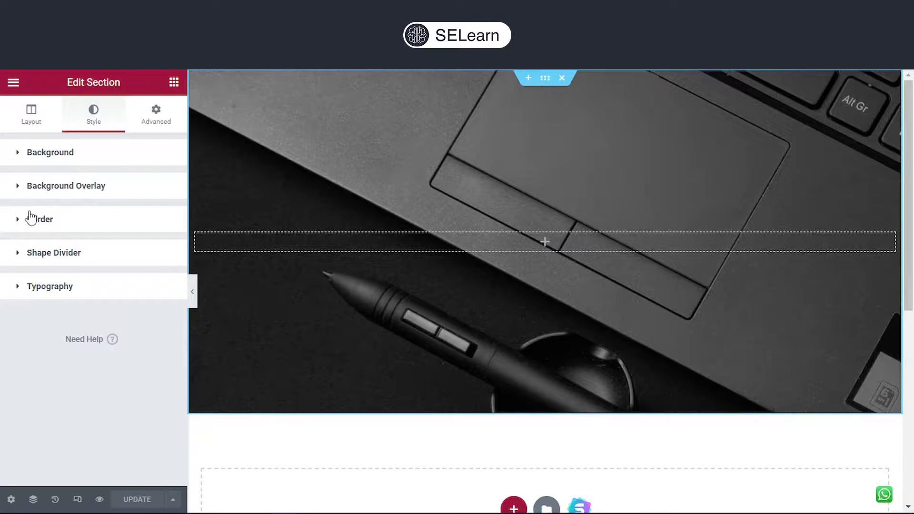
click(94, 196)
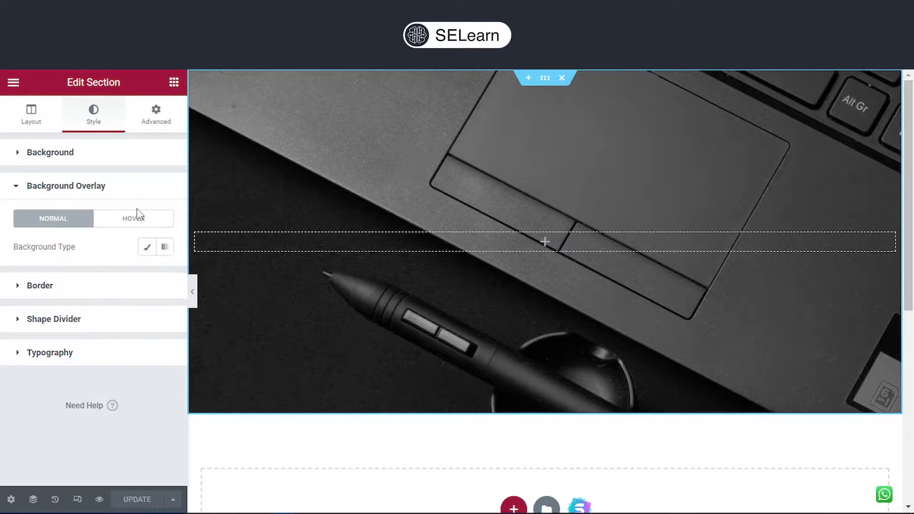
click(149, 249)
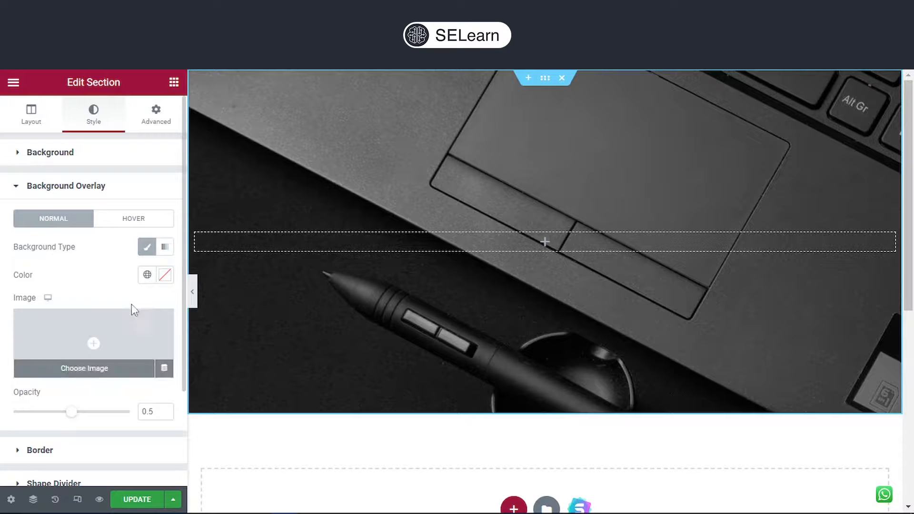
click(164, 275)
text(#1A202AE0)
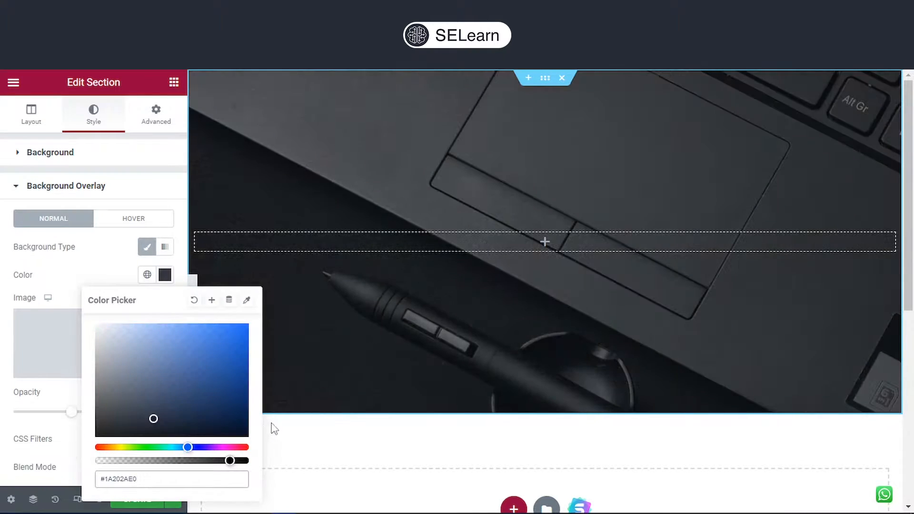
Set the background overlay's opacity to 0.7
click(35, 402)
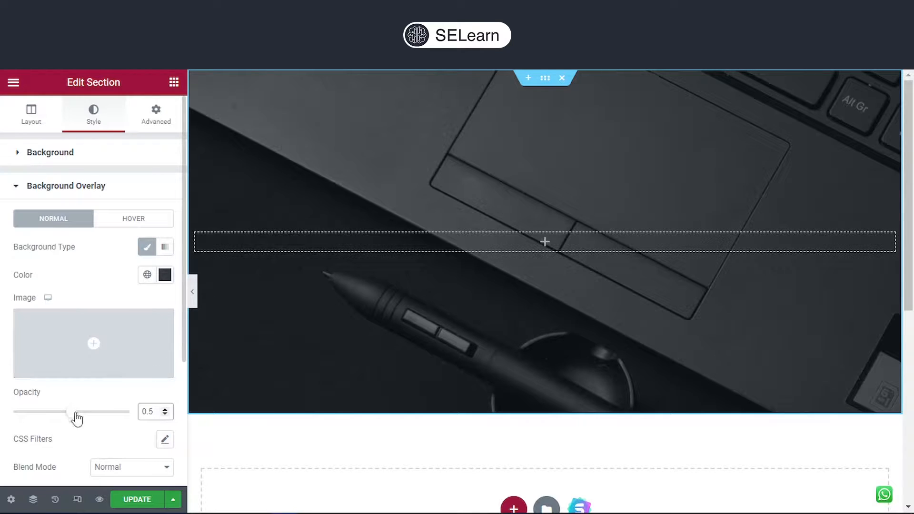
drag(74, 412, 118, 423)
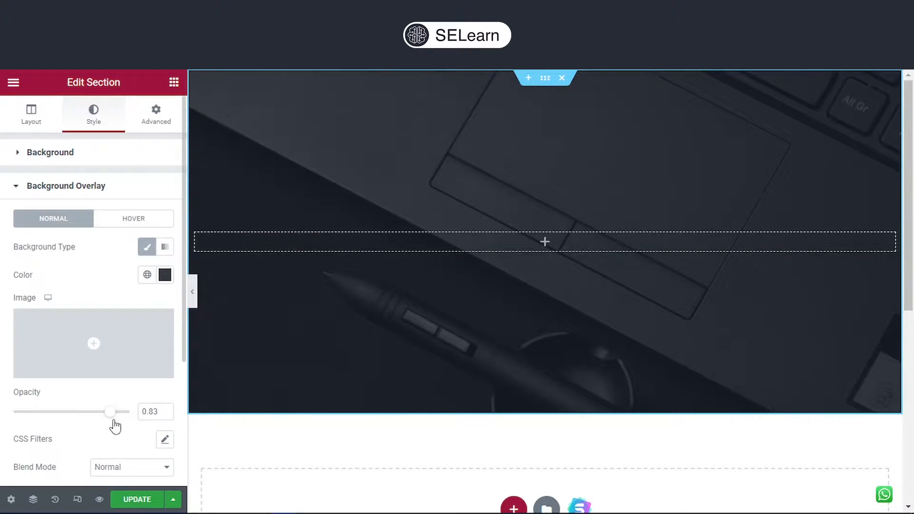
drag(130, 428, 101, 433)
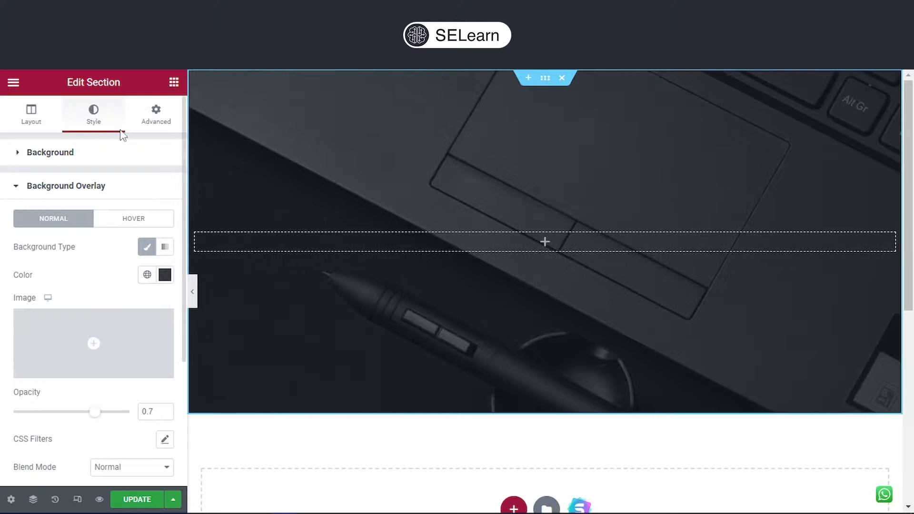
click(27, 186)
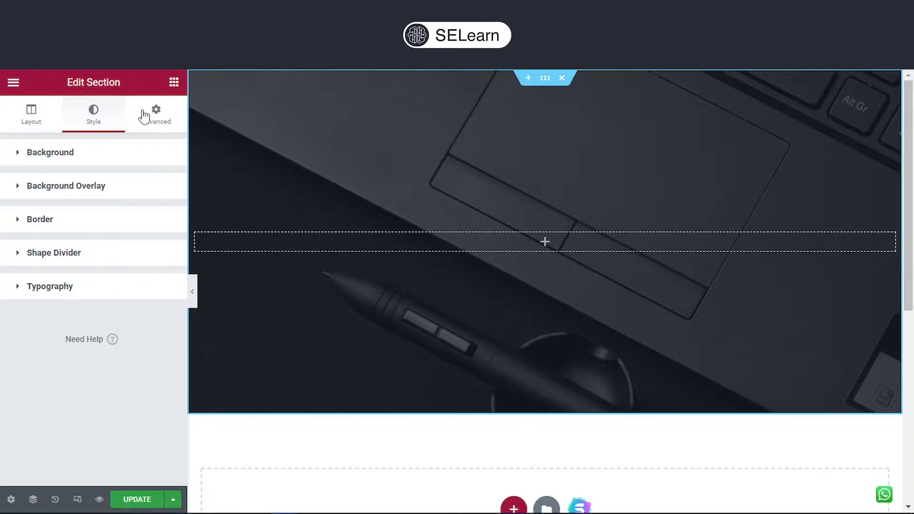
Add a Heading widget to the section's column
click(172, 84)
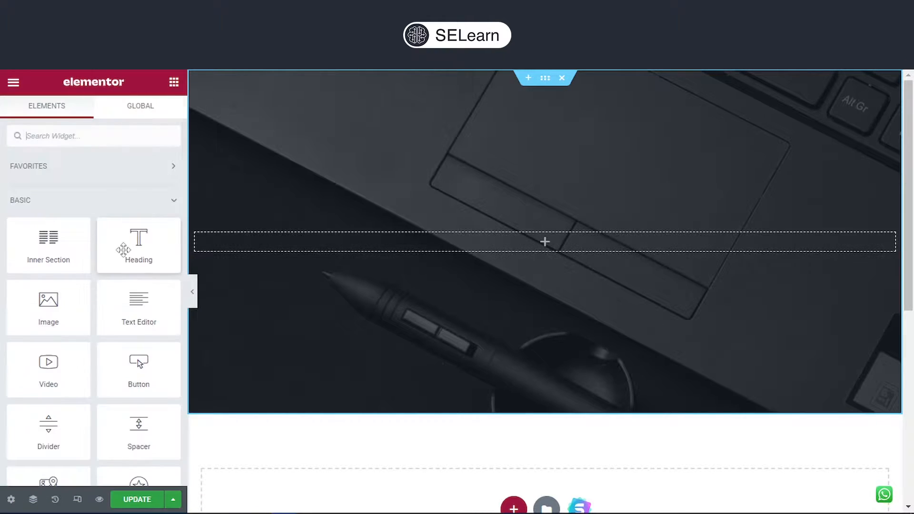
drag(143, 254, 490, 243)
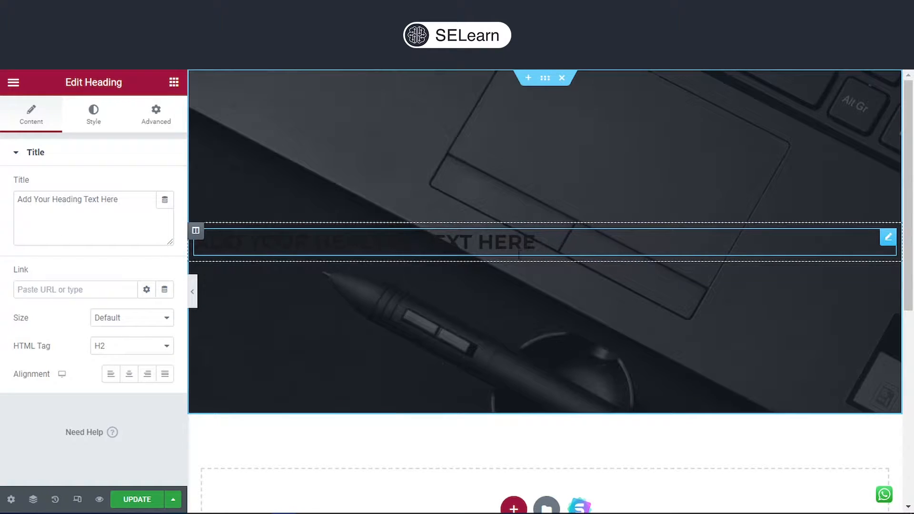
Try to place a Text Editor widget directly below the heading
click(174, 83)
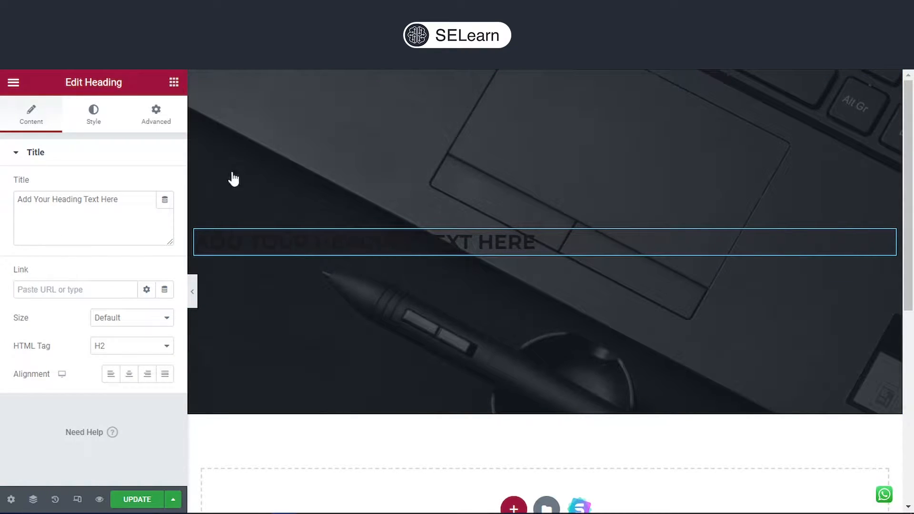
drag(139, 310, 449, 252)
drag(591, 264, 600, 272)
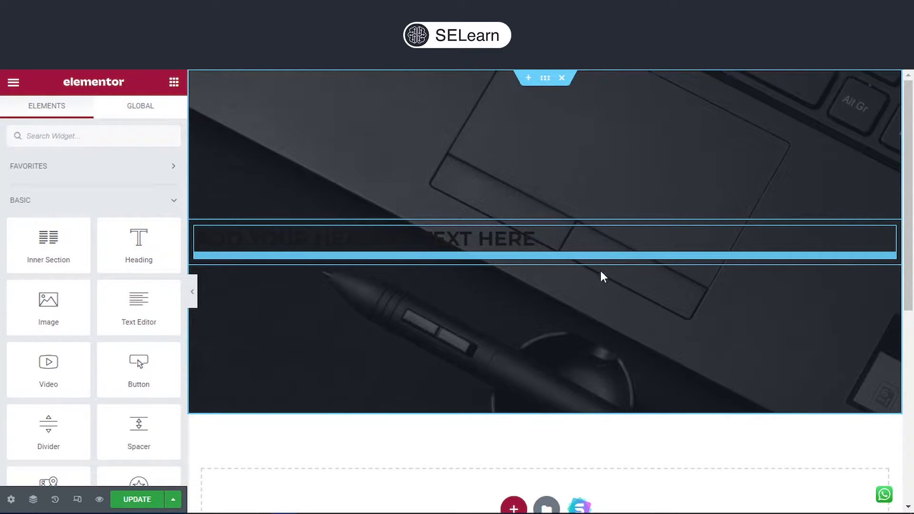
mouse_move(212, 281)
mouse_down()
mouse_move(244, 256)
mouse_move(554, 261)
mouse_move(650, 246)
mouse_up()
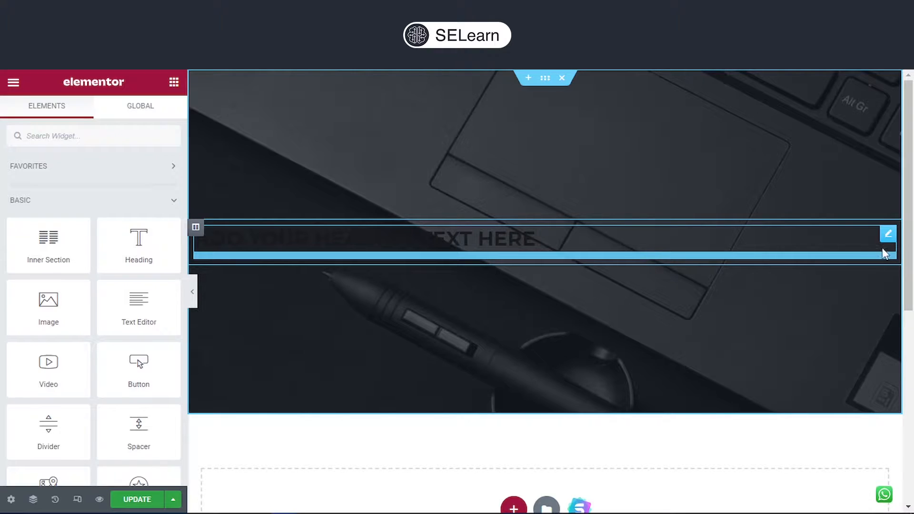
Change the heading's title to "Tech Page" and align it to the center
drag(882, 253, 885, 236)
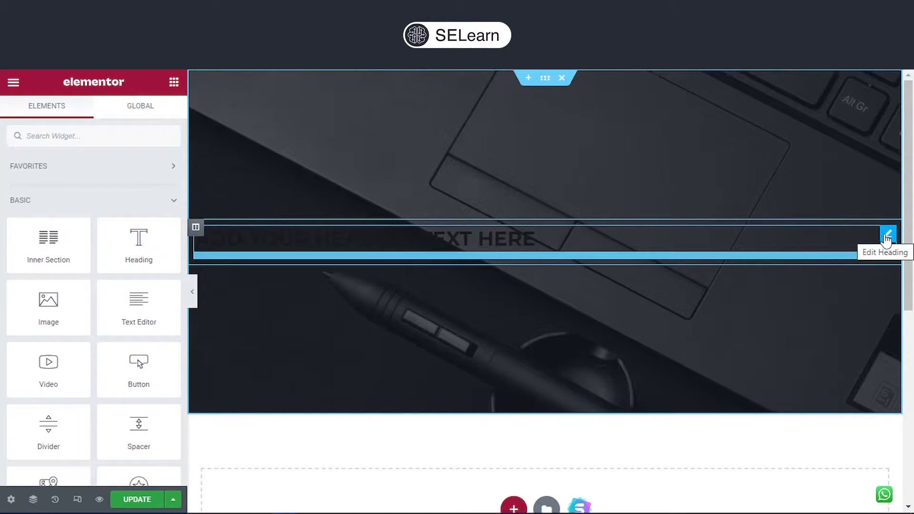
click(886, 237)
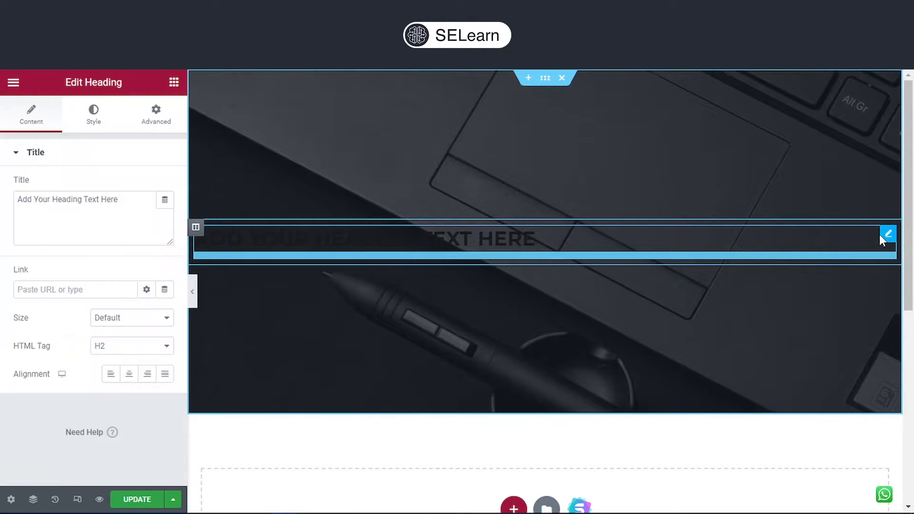
triple_click(133, 199)
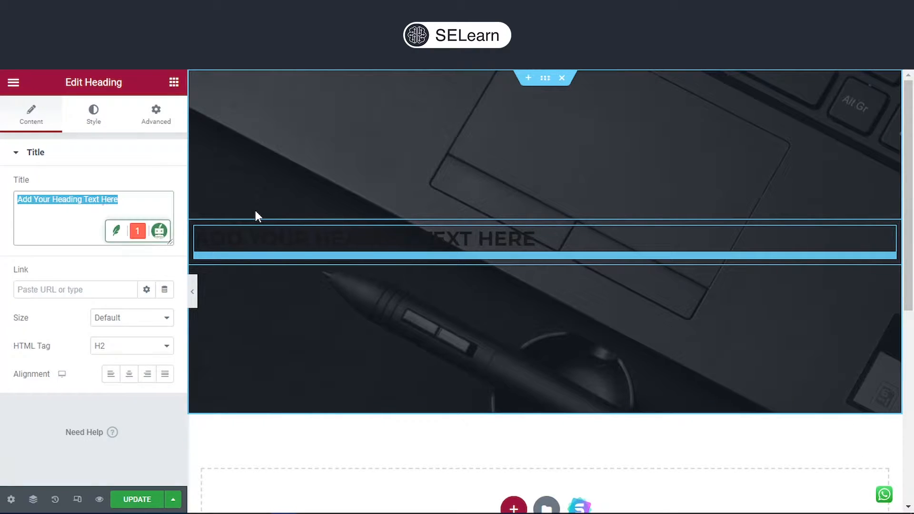
text(Te)
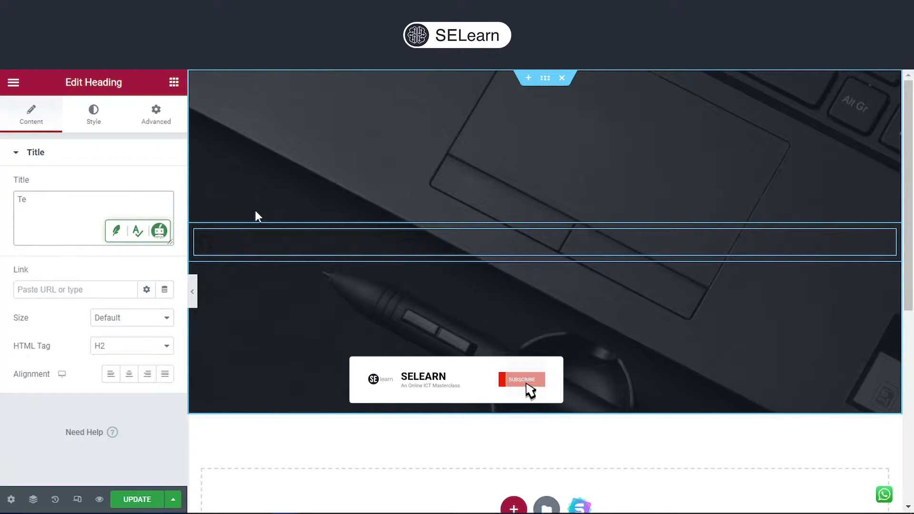
text(ch)
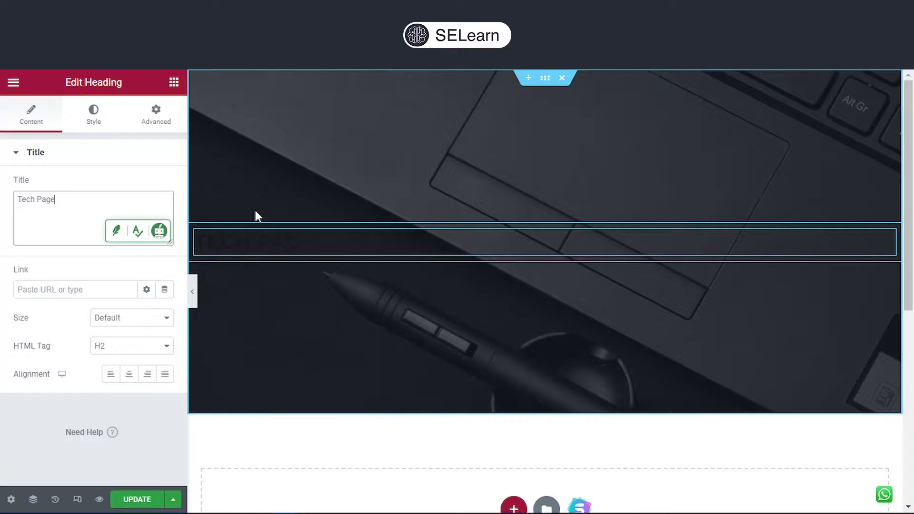
text( Page)
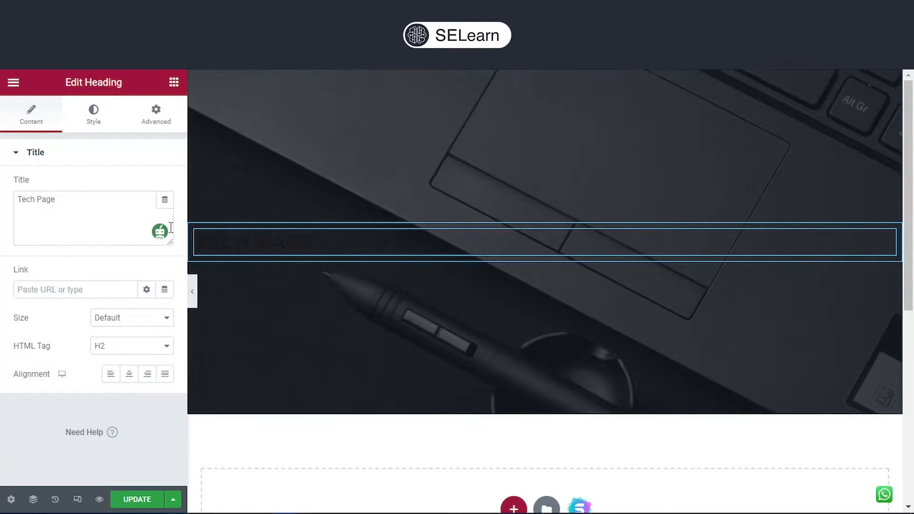
click(129, 374)
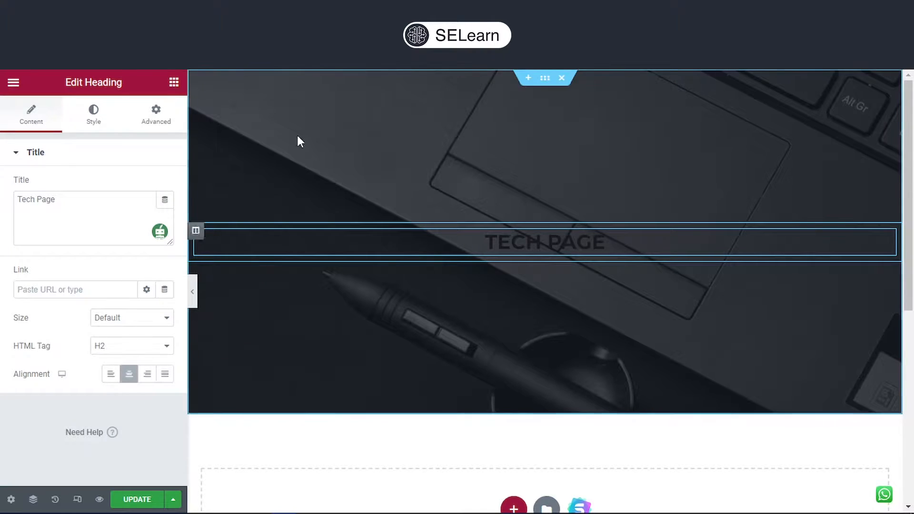
Set the heading's text color to #FFFFFF
click(92, 125)
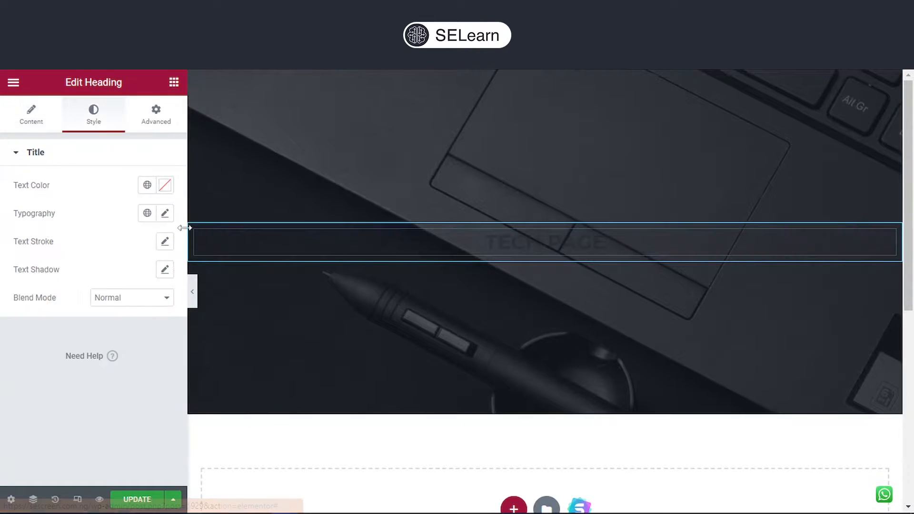
click(172, 188)
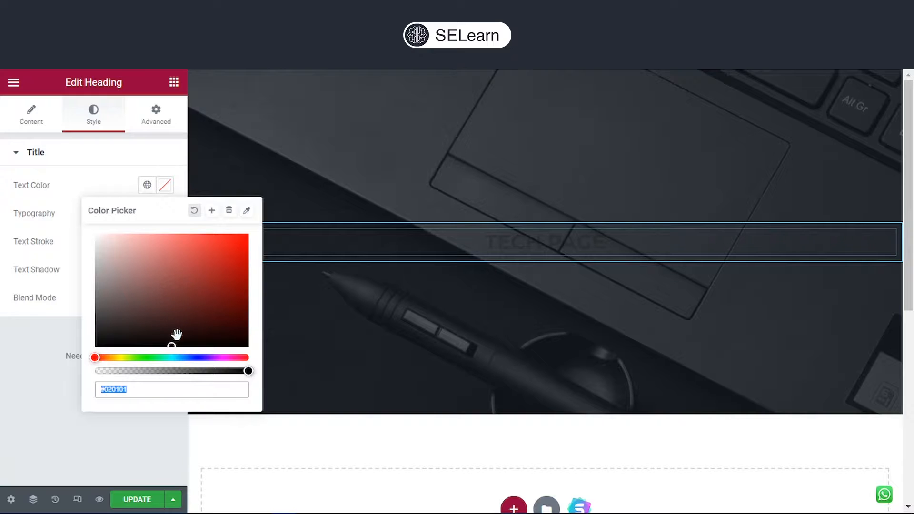
text(#FFFFFF)
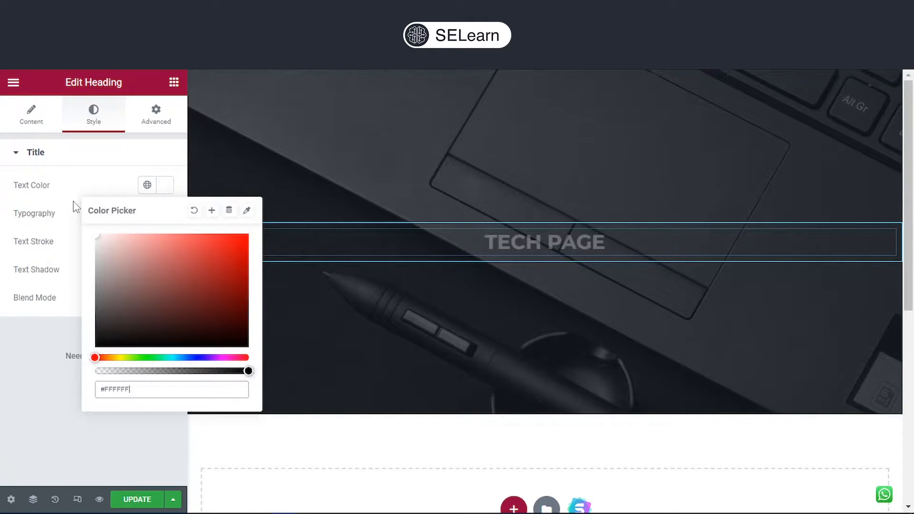
click(52, 397)
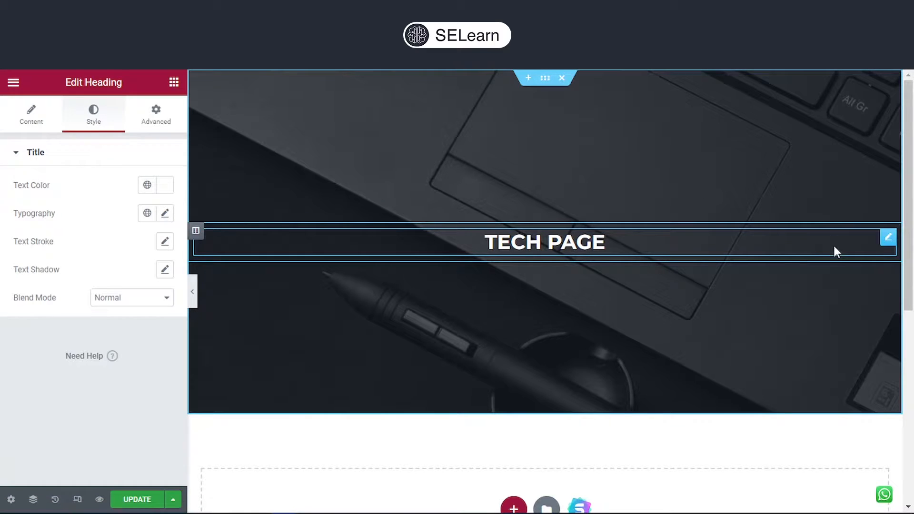
Add a Text Editor widget below the heading and format its text centered in #FFFFFF
click(173, 82)
drag(138, 304, 480, 250)
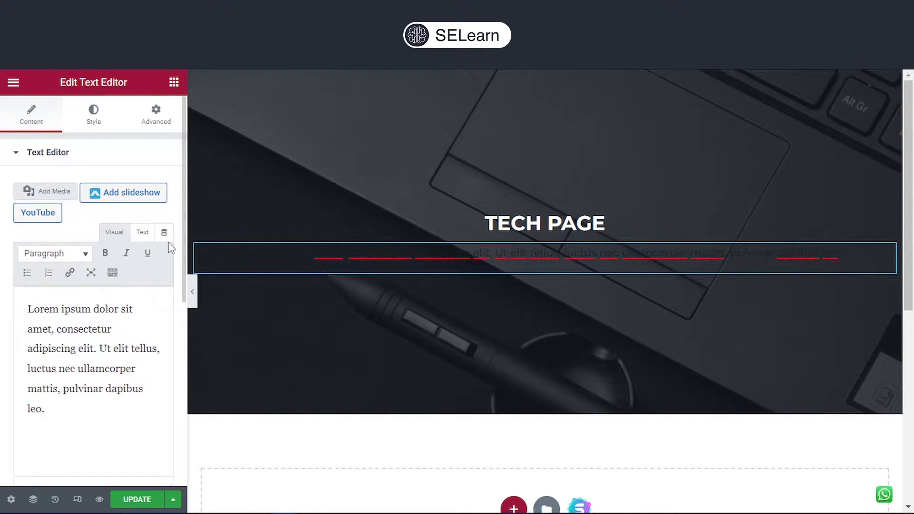
click(111, 127)
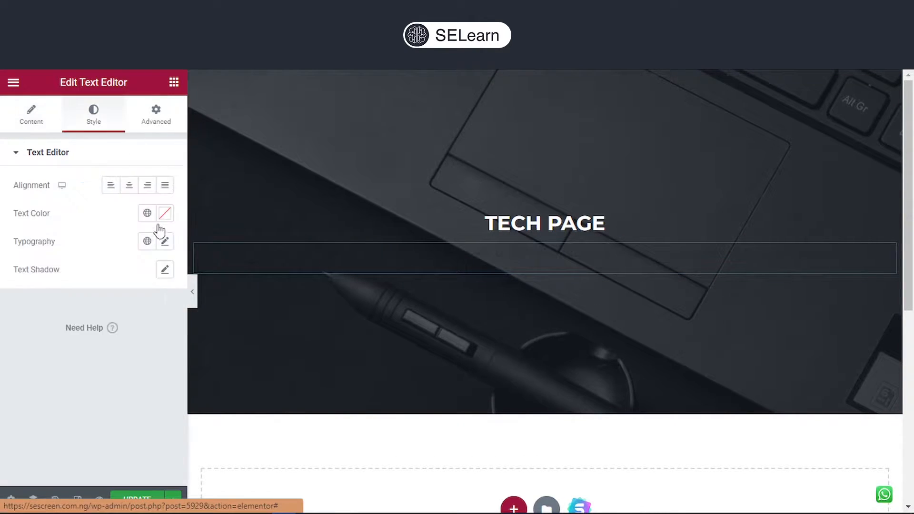
click(129, 188)
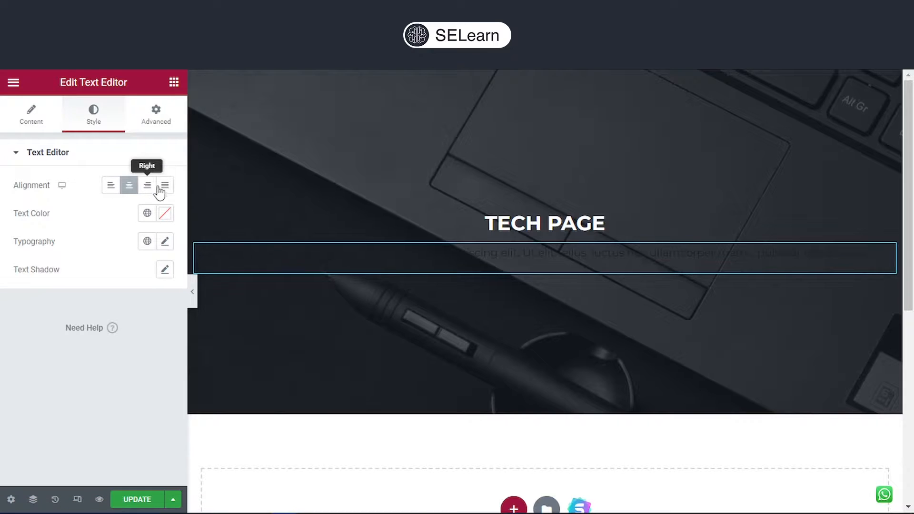
click(163, 218)
drag(147, 274, 60, 225)
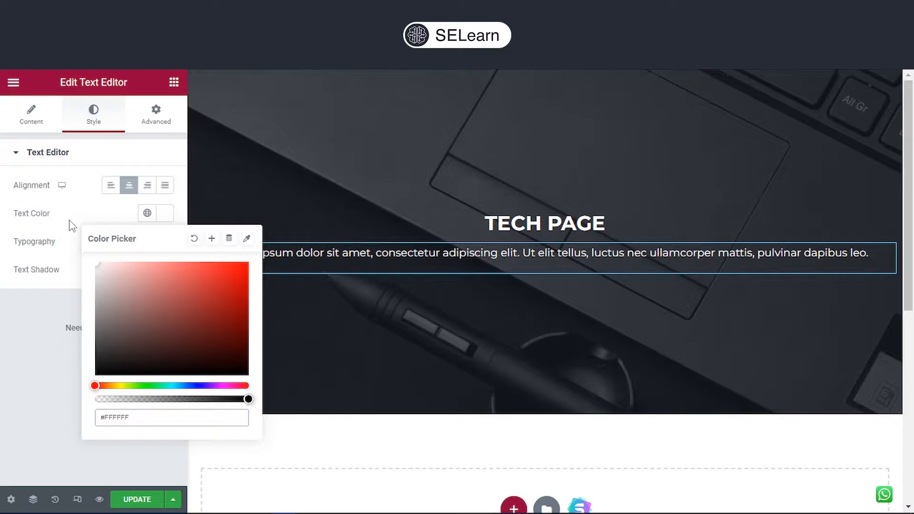
Start a new paragraph after "adipiscing elit." in the text and preview the section without the editing panel
click(528, 258)
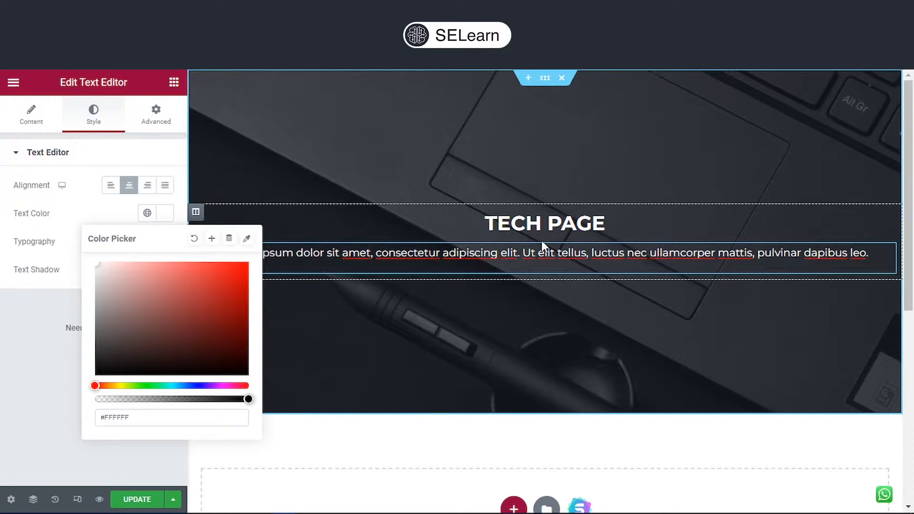
key(Return)
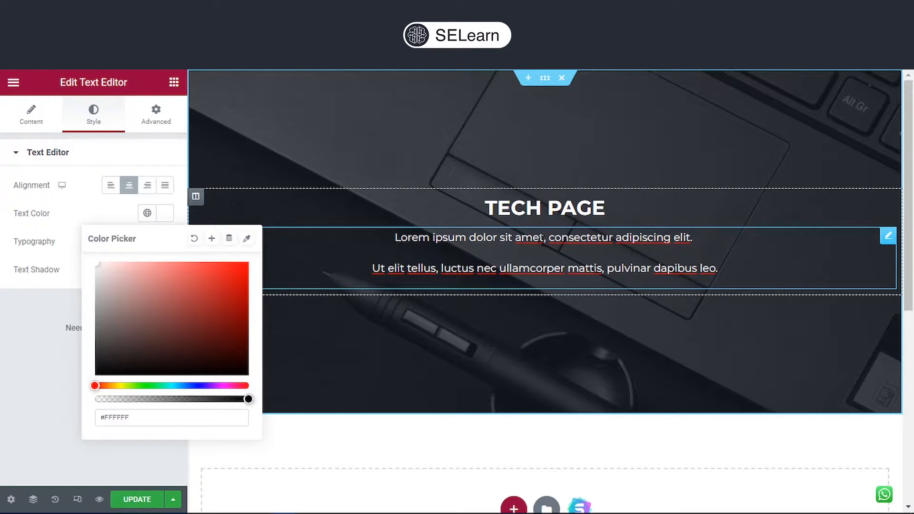
click(46, 376)
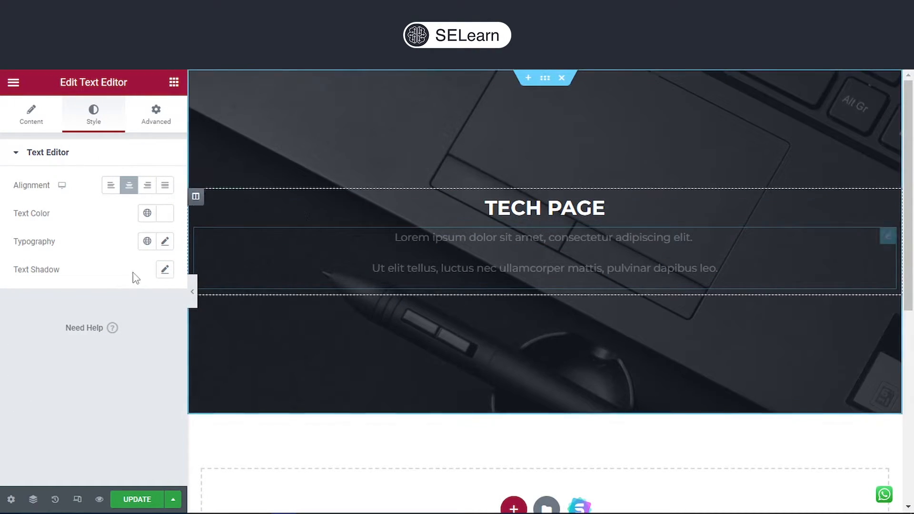
click(193, 291)
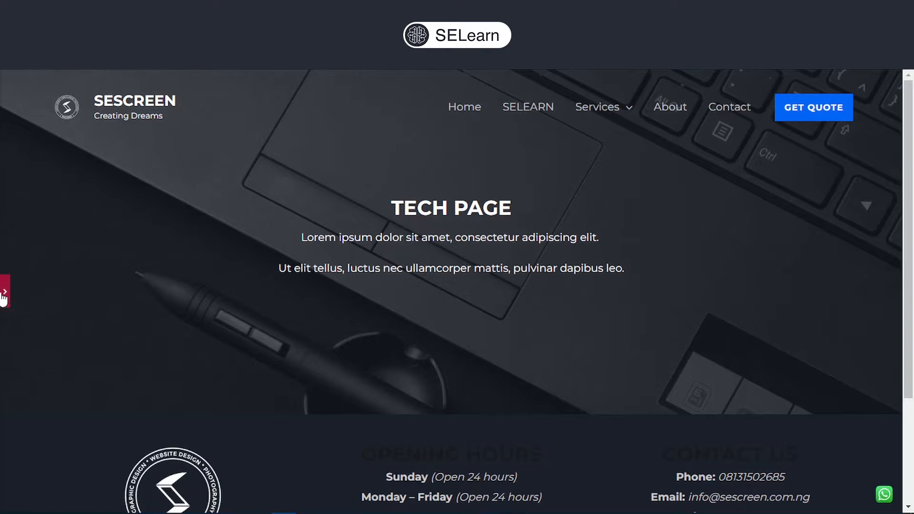
click(5, 291)
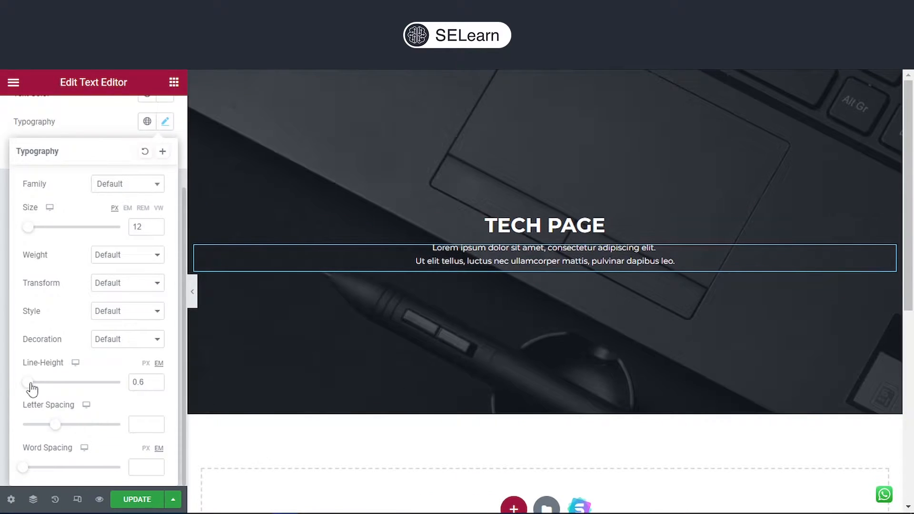
Set the text's line height to 0.3 em and update the page
drag(31, 389, 27, 389)
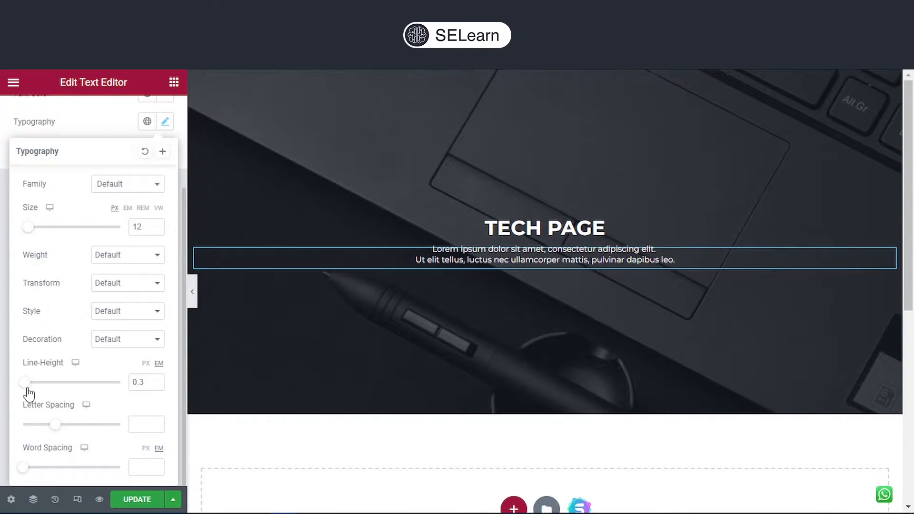
click(129, 498)
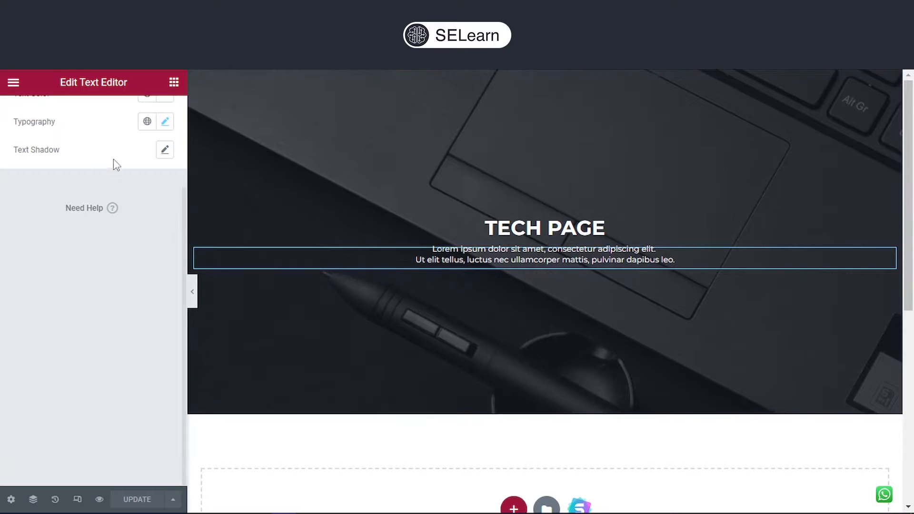
Add a Button widget below the text and align it to the center
click(173, 83)
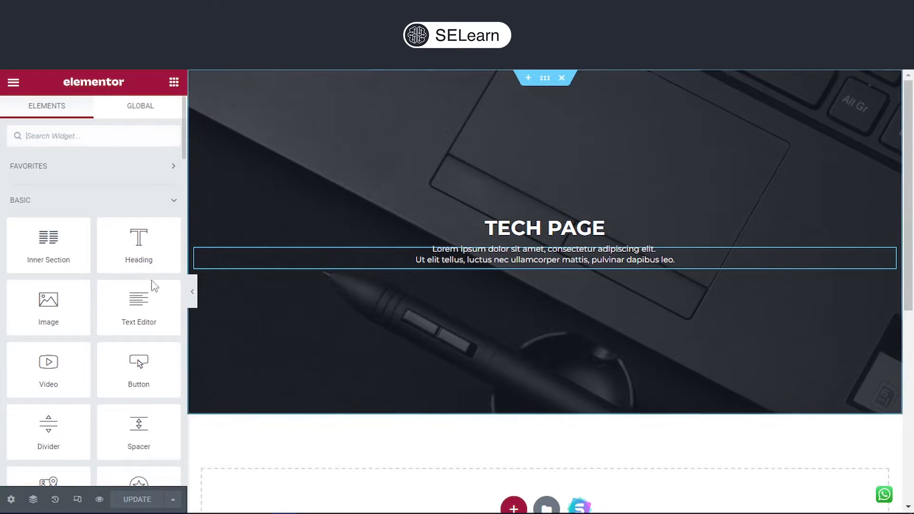
drag(138, 370, 563, 267)
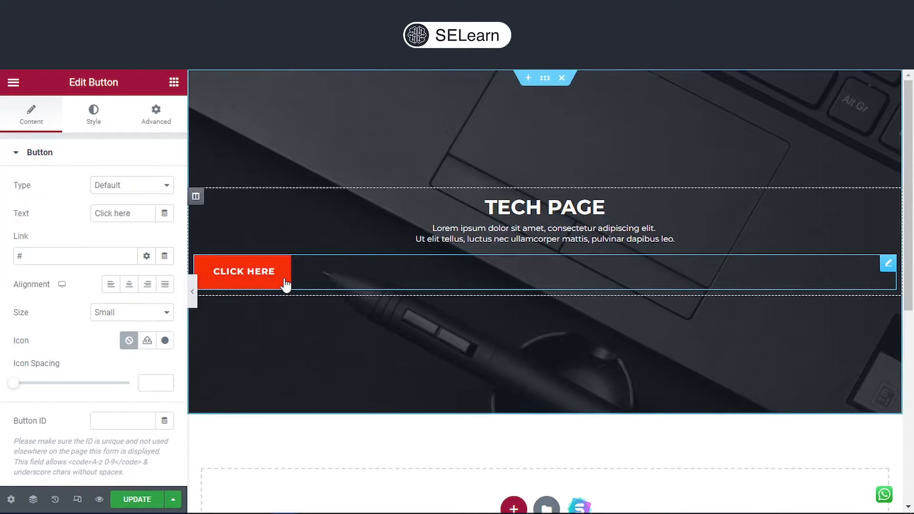
click(129, 285)
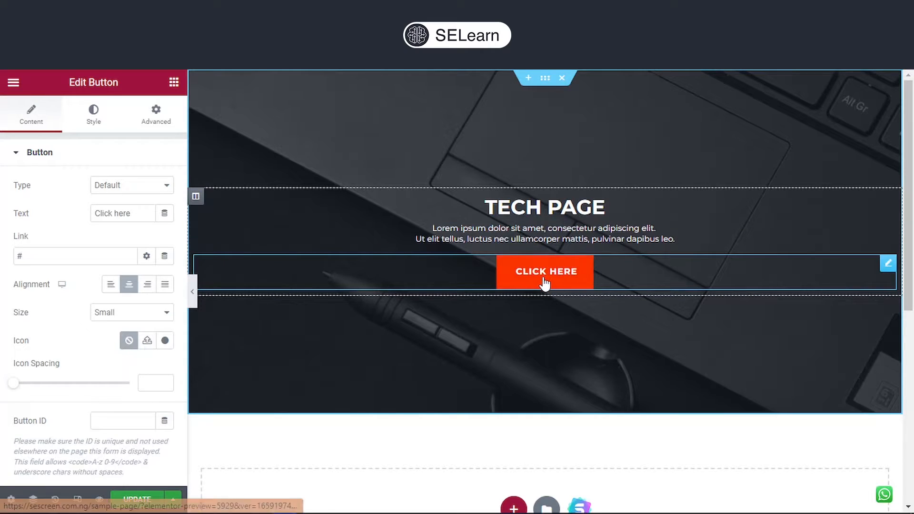
Change the button's text to "Our Services", keeping # as its link
drag(126, 213, 89, 213)
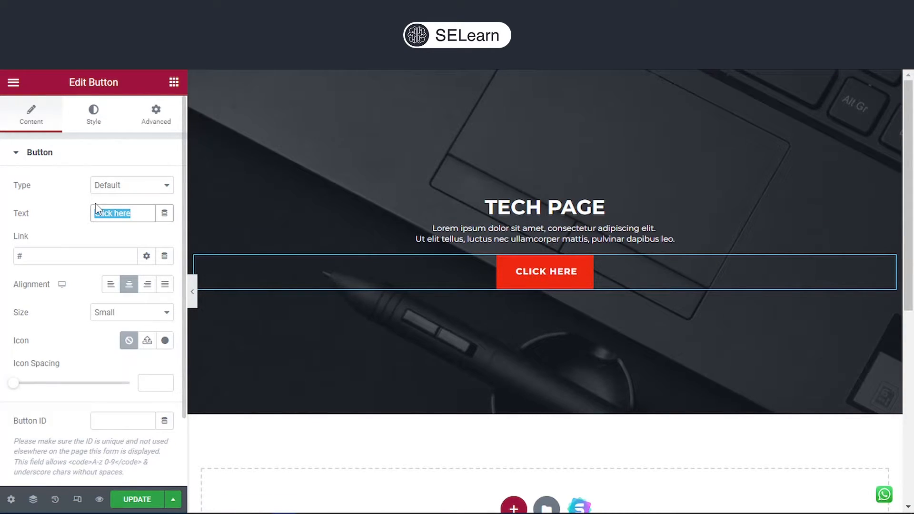
text(Our)
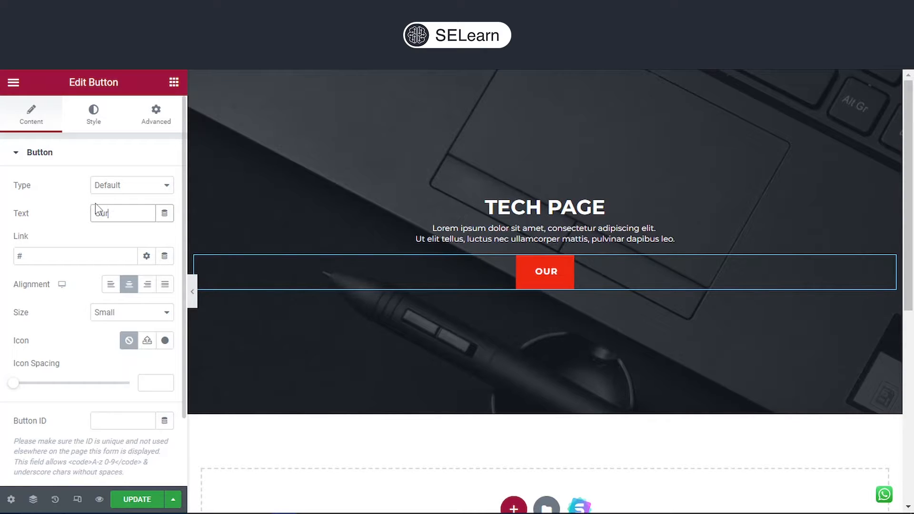
text( Ser)
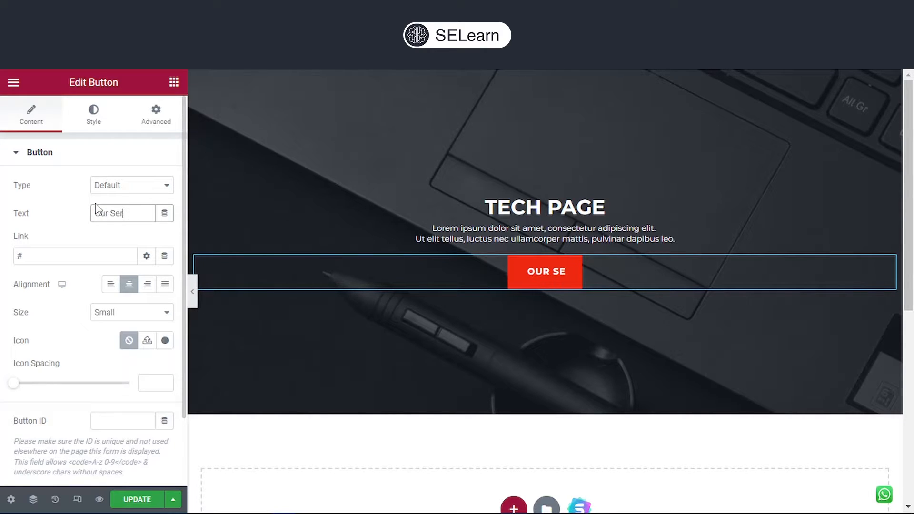
text(vices)
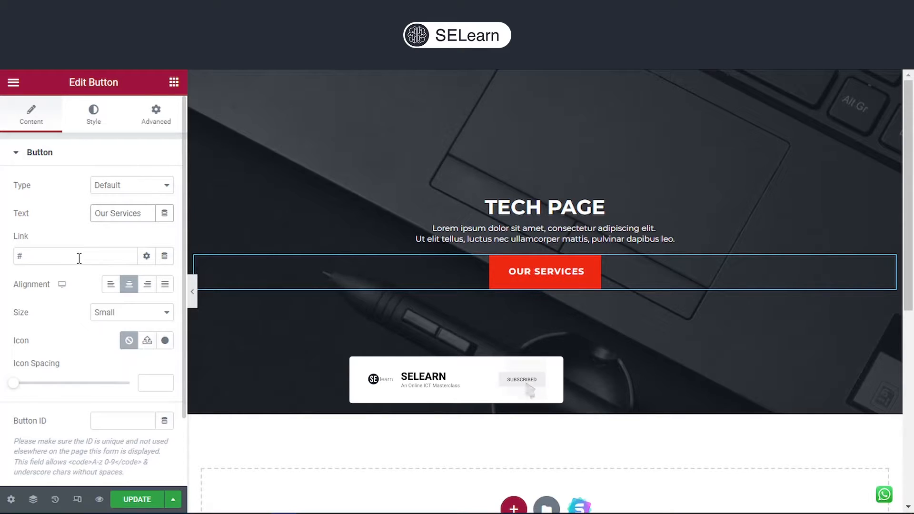
double_click(44, 257)
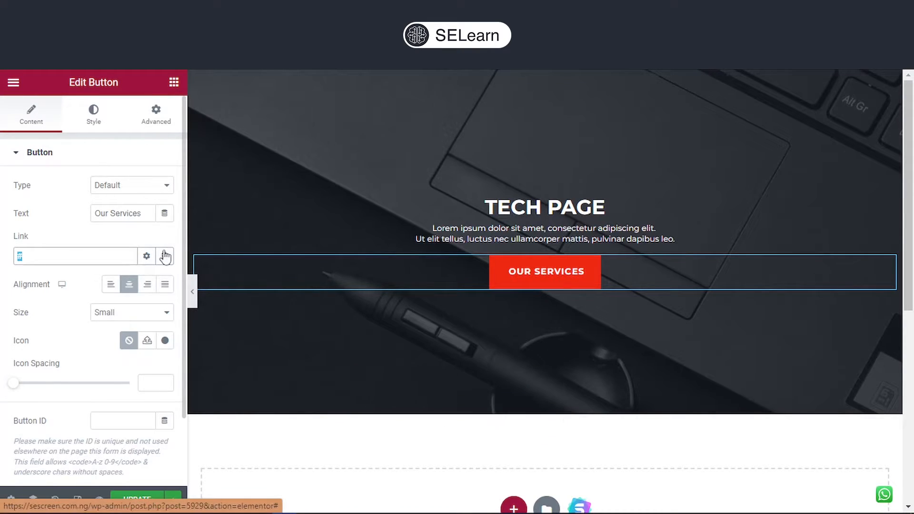
click(31, 257)
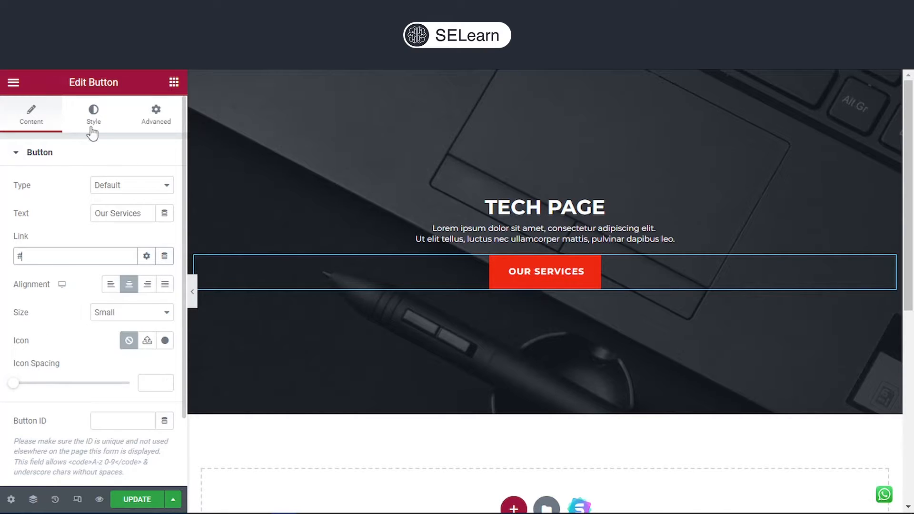
Set the "Our Services" button's background color to bright blue #0048FF in its normal state
click(553, 275)
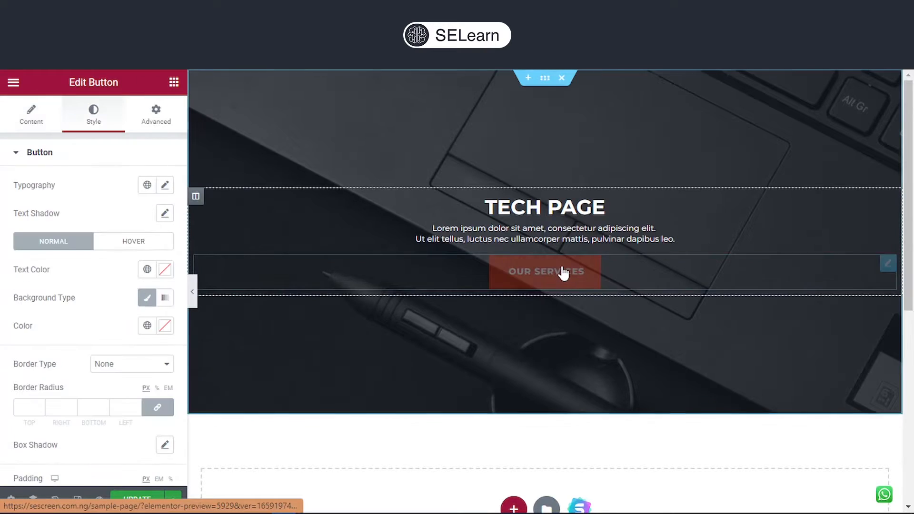
click(164, 270)
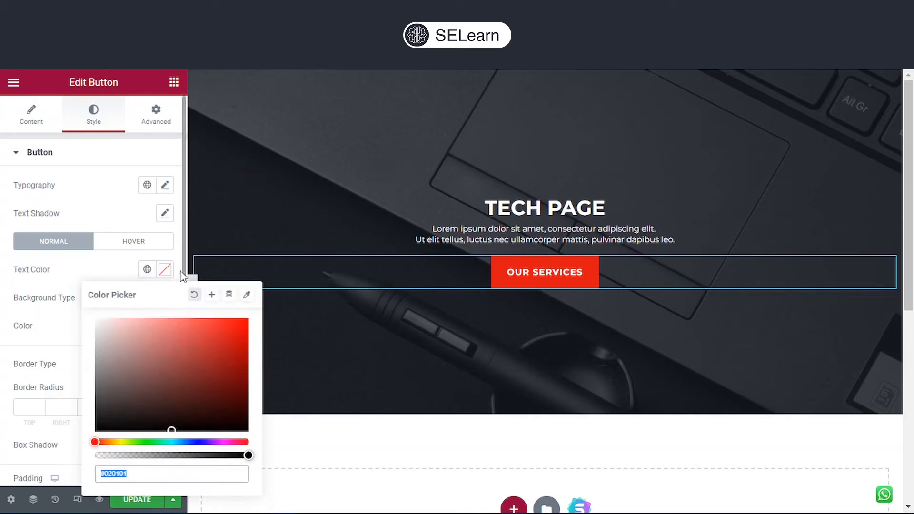
click(127, 271)
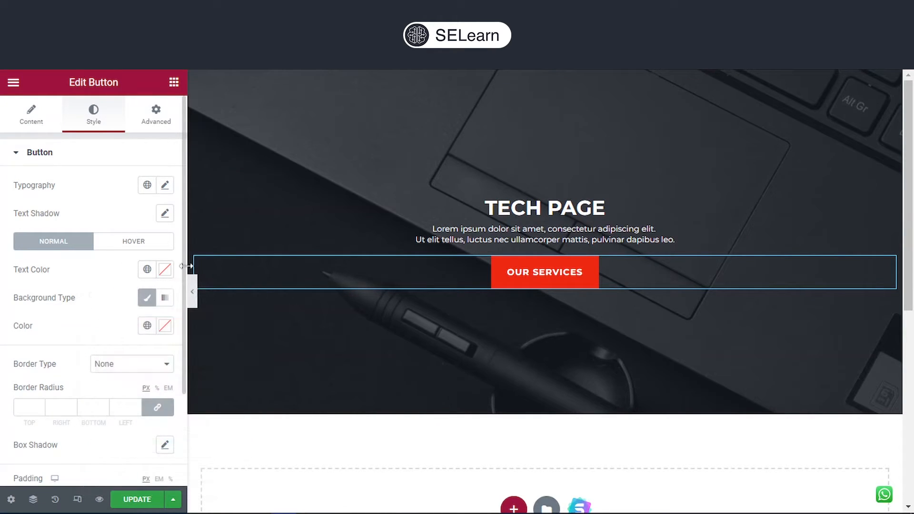
click(164, 326)
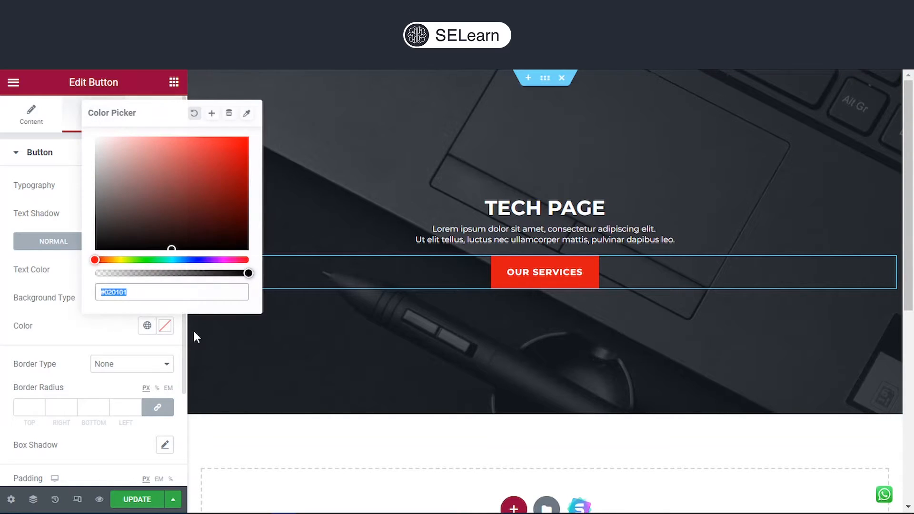
click(190, 259)
drag(216, 190, 160, 250)
click(96, 330)
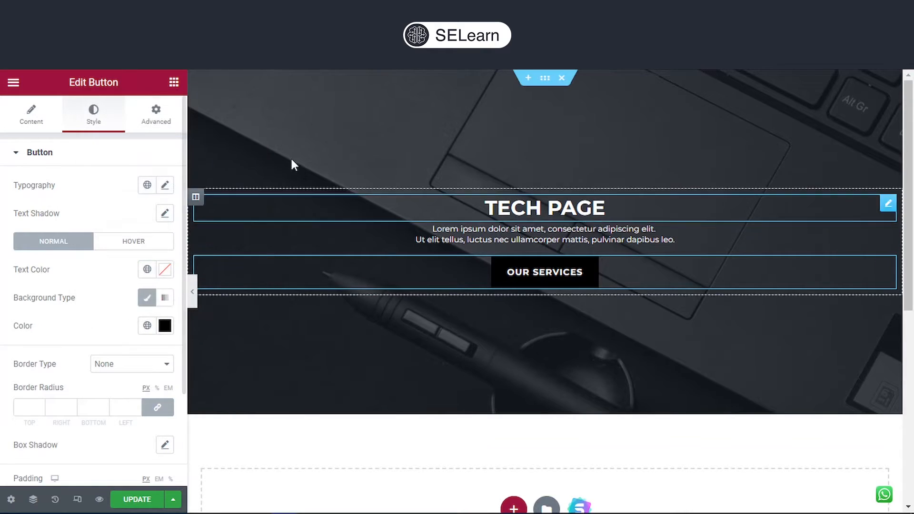
click(165, 326)
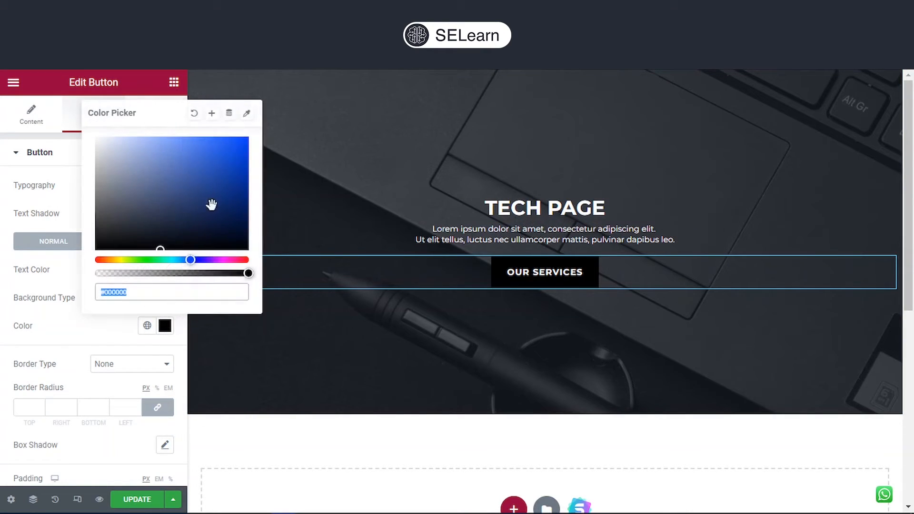
text(#003BD0)
click(241, 138)
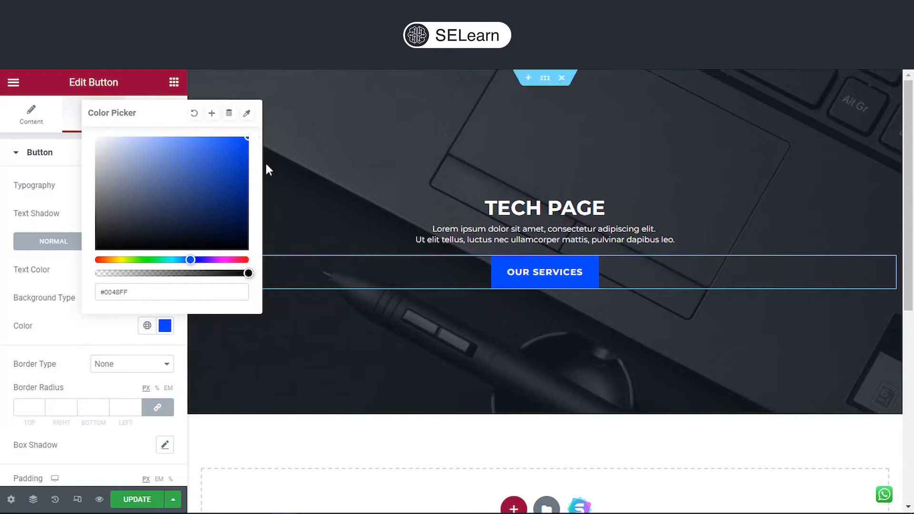
click(126, 328)
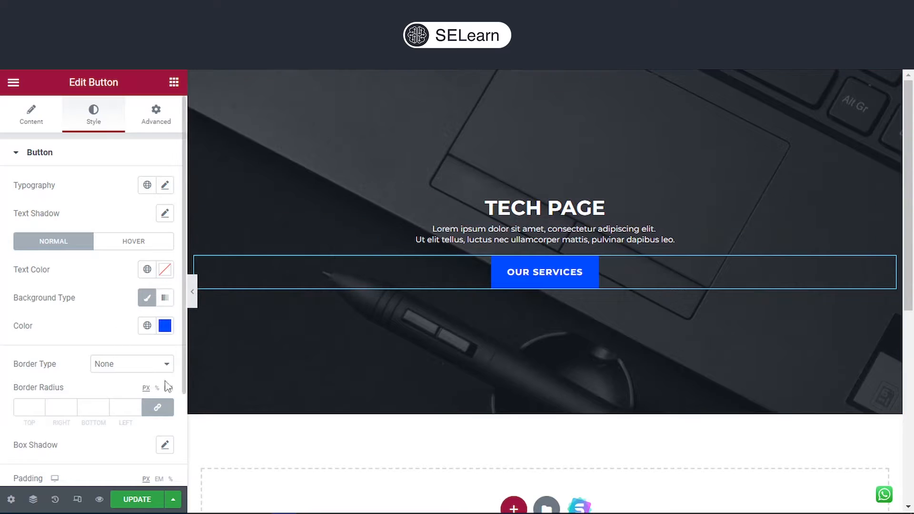
Set the button's border radius to 10 px on all corners and update the page
scroll(127, 402, down, 3)
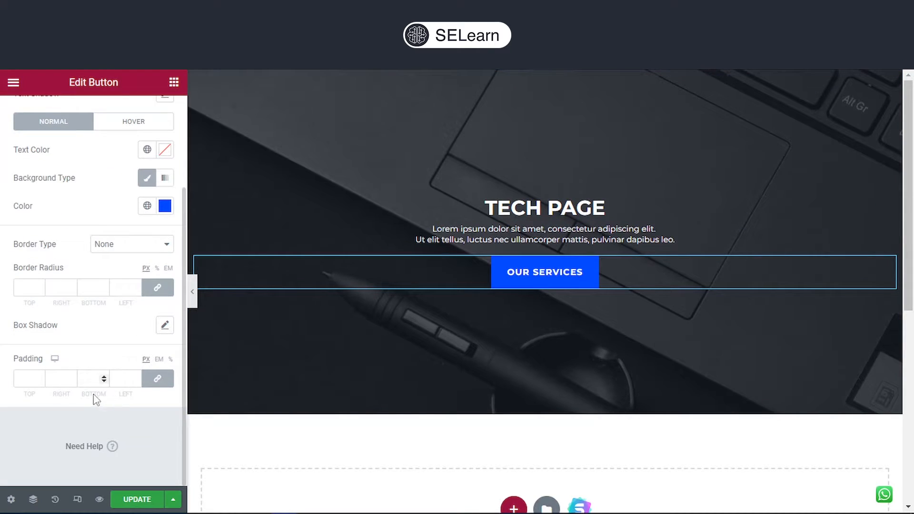
click(32, 285)
text(10)
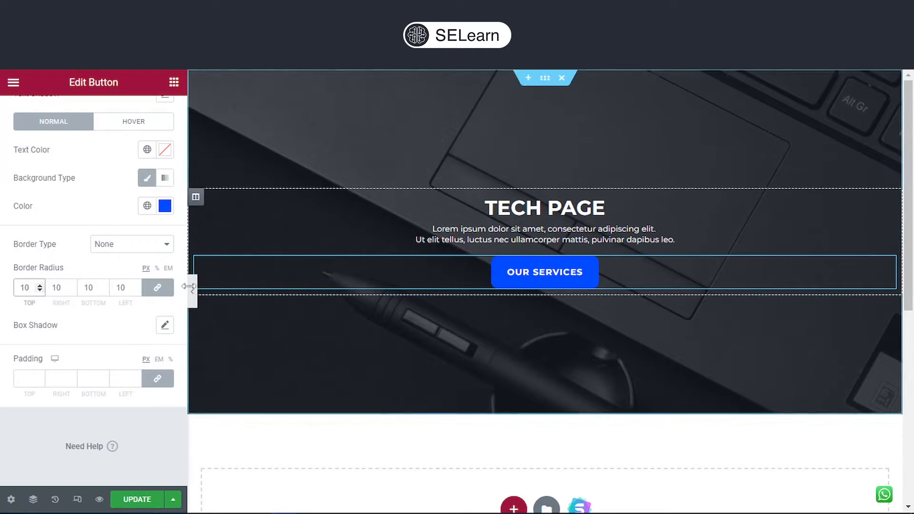
click(360, 406)
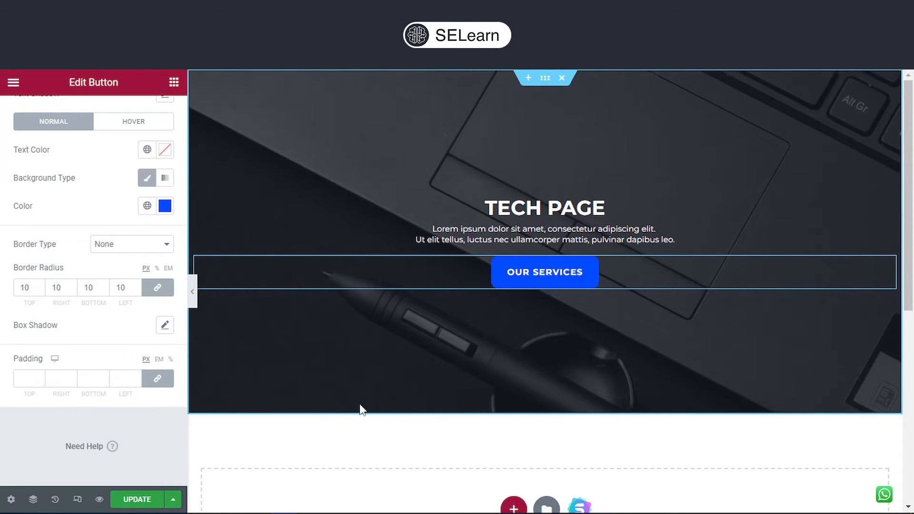
click(144, 499)
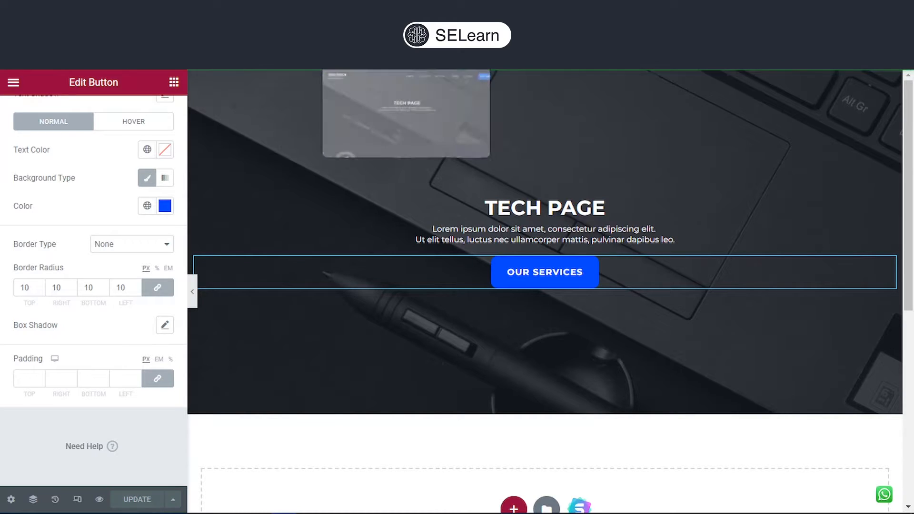
click(381, 12)
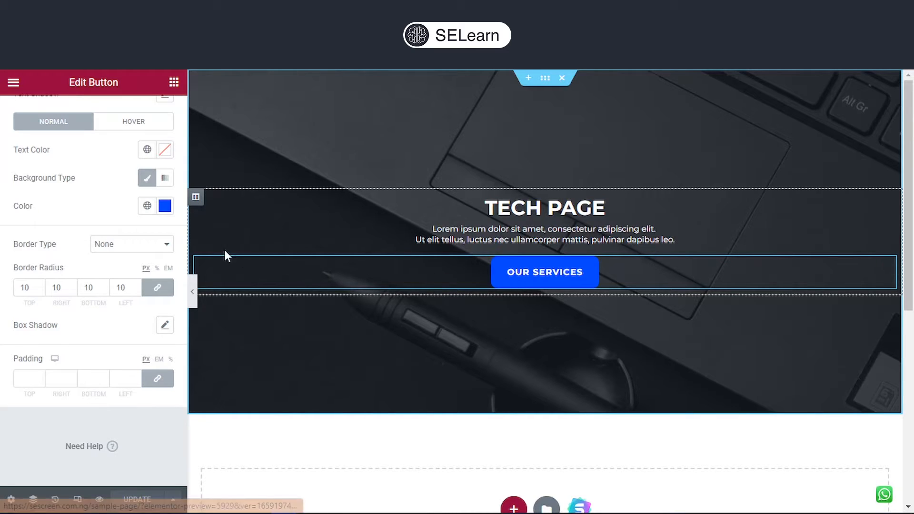
Set the button's hover text color to black #000000
click(129, 125)
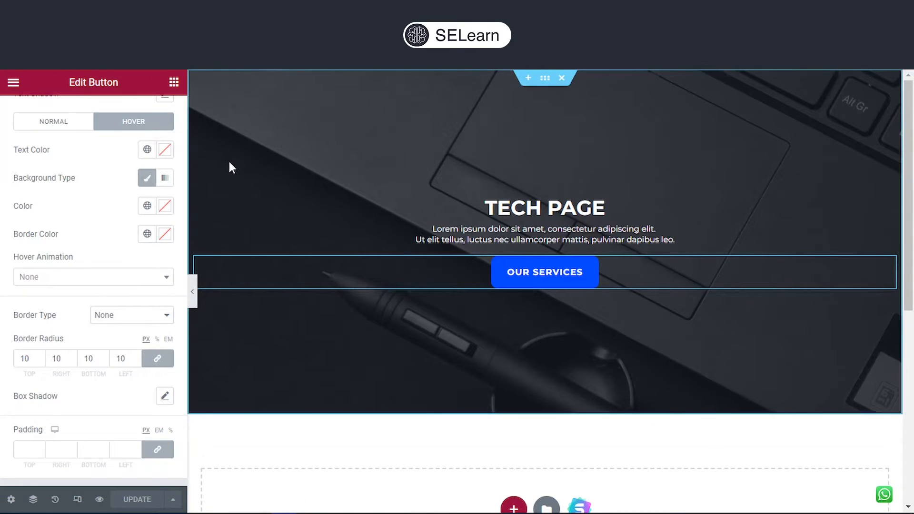
scroll(119, 136, up, 3)
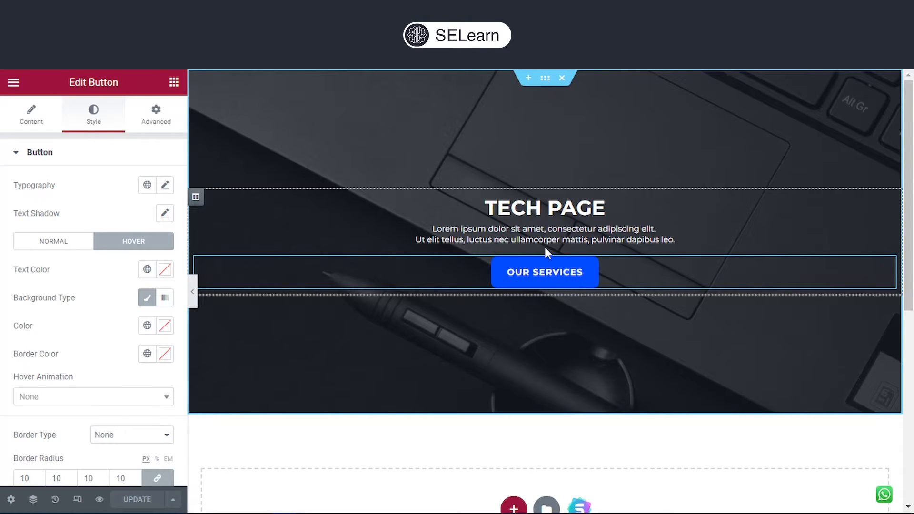
click(165, 271)
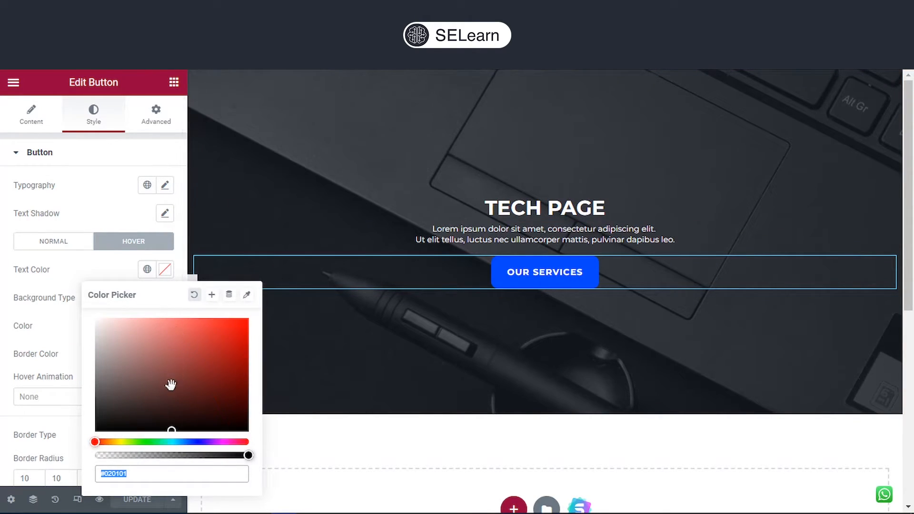
drag(145, 413, 62, 447)
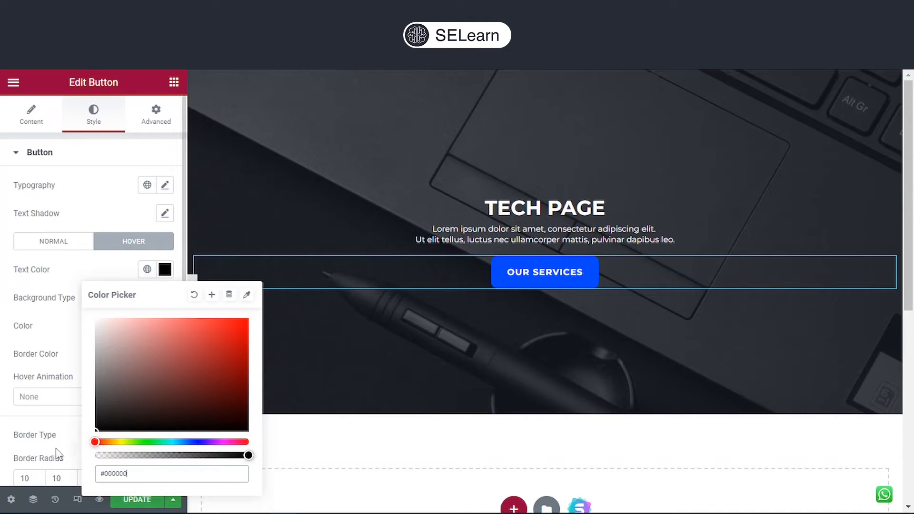
click(66, 329)
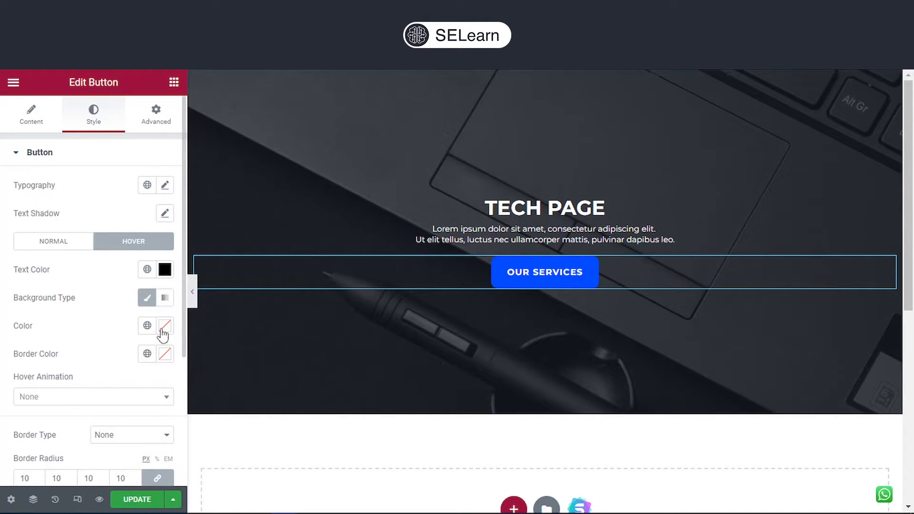
Set the button's hover background color to white #FFFFFF, update the page and reload the live version
click(167, 327)
text(#FFFFFF)
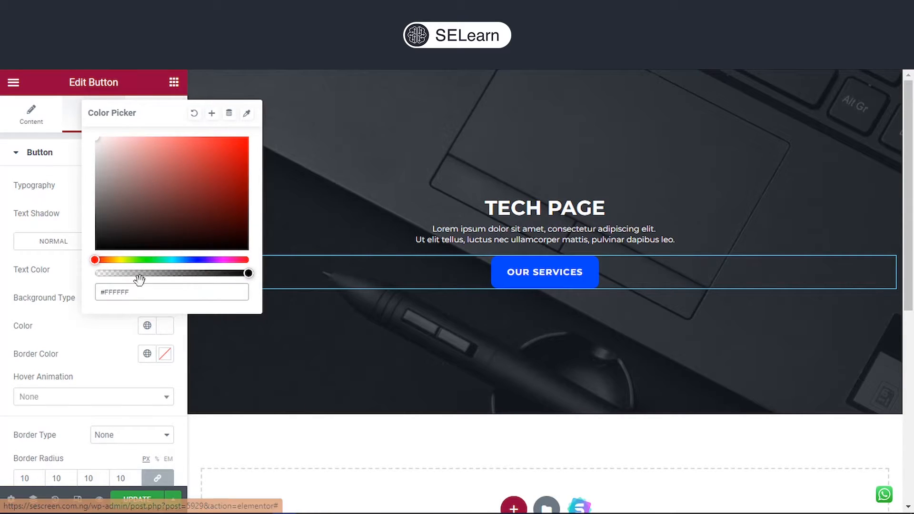
click(119, 322)
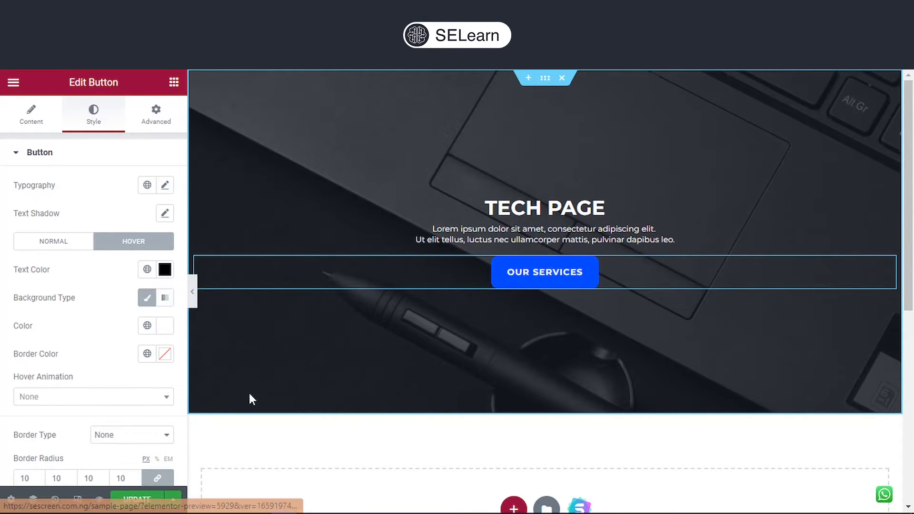
click(152, 497)
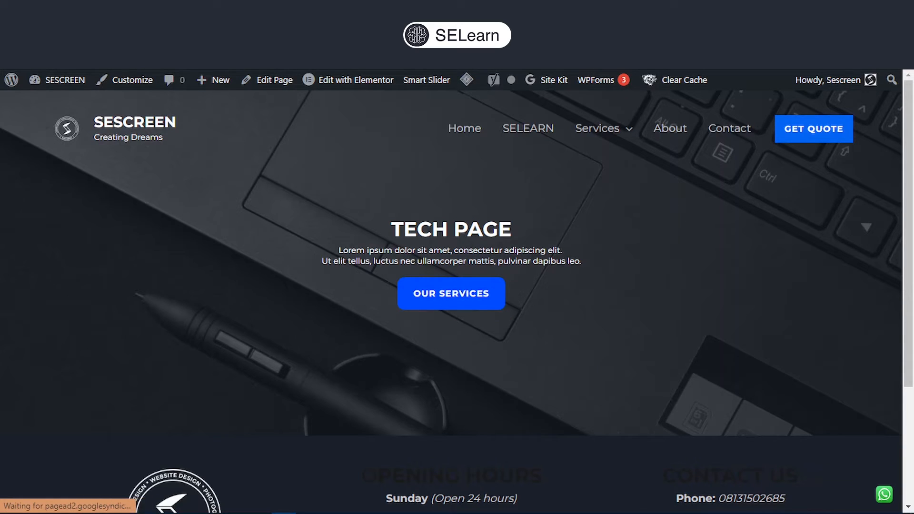
key(F5)
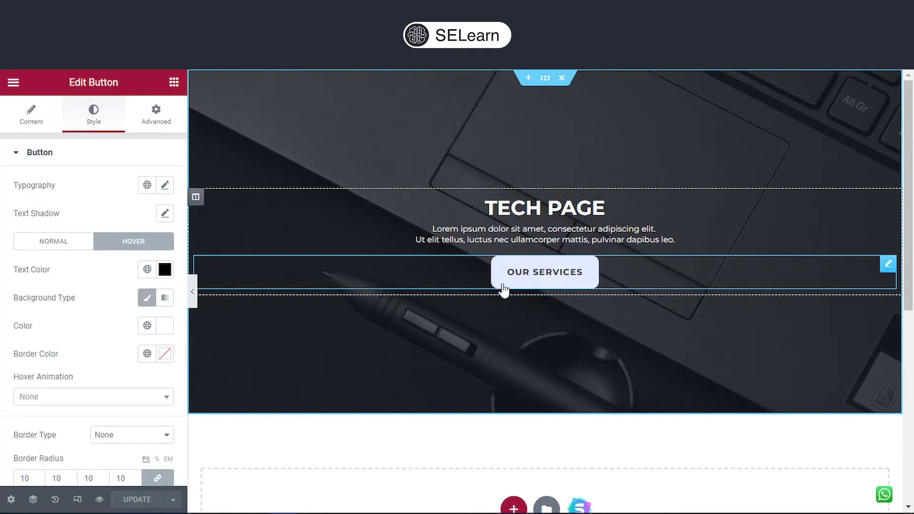
Give the button a solid border 2 px wide on all sides in its normal state
scroll(505, 285, down, 2)
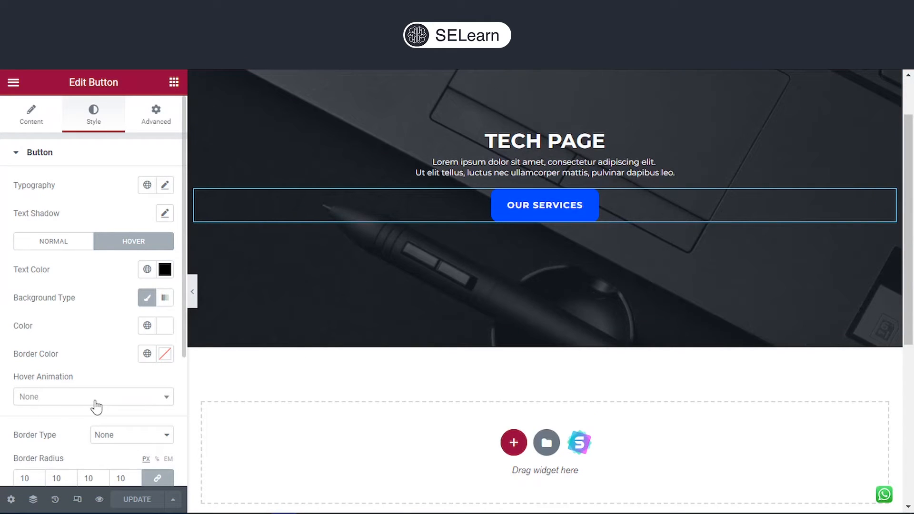
scroll(97, 405, down, 3)
scroll(124, 296, up, 3)
click(52, 252)
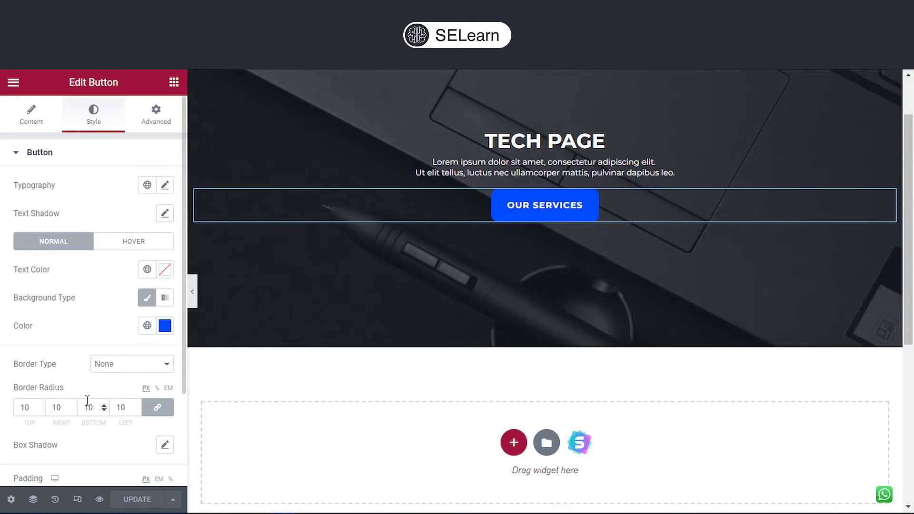
click(119, 366)
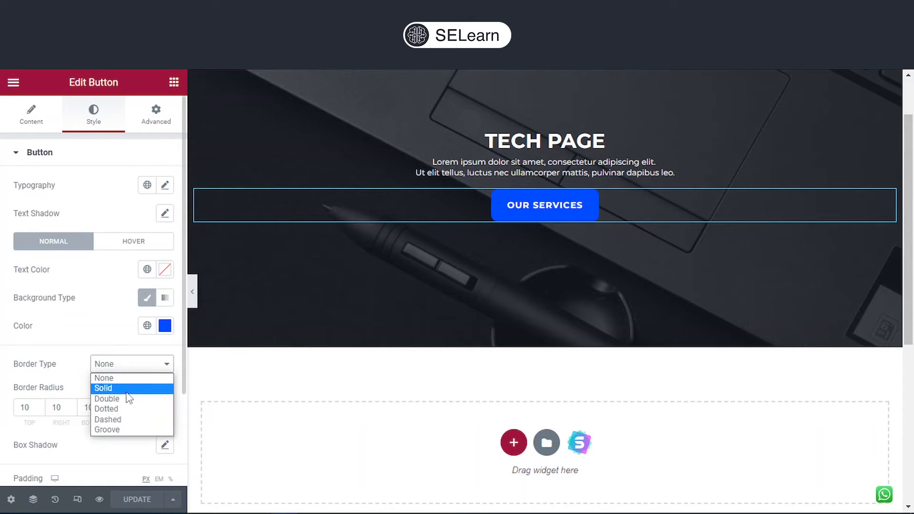
click(127, 390)
scroll(141, 393, down, 1)
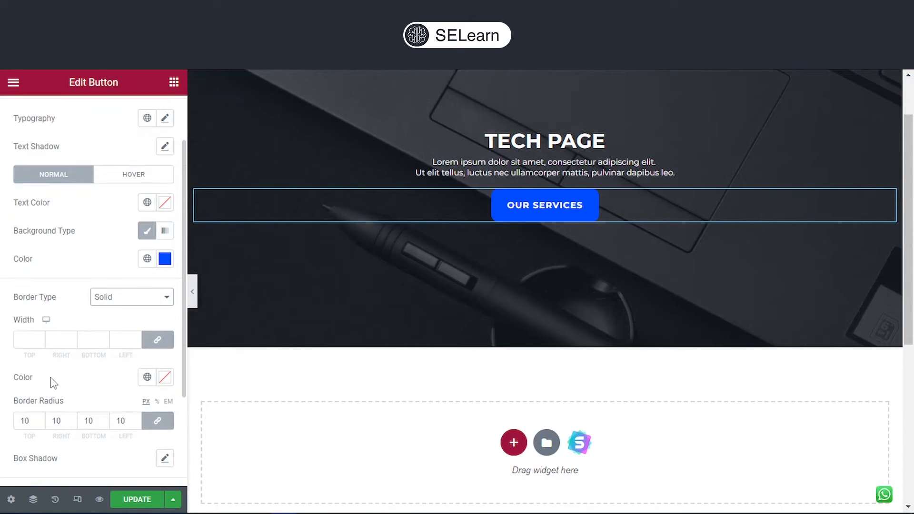
click(36, 340)
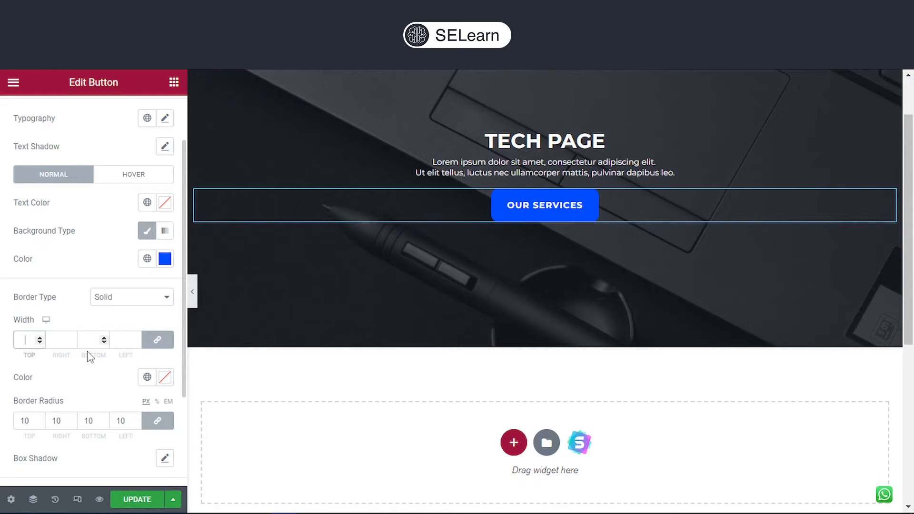
text(2)
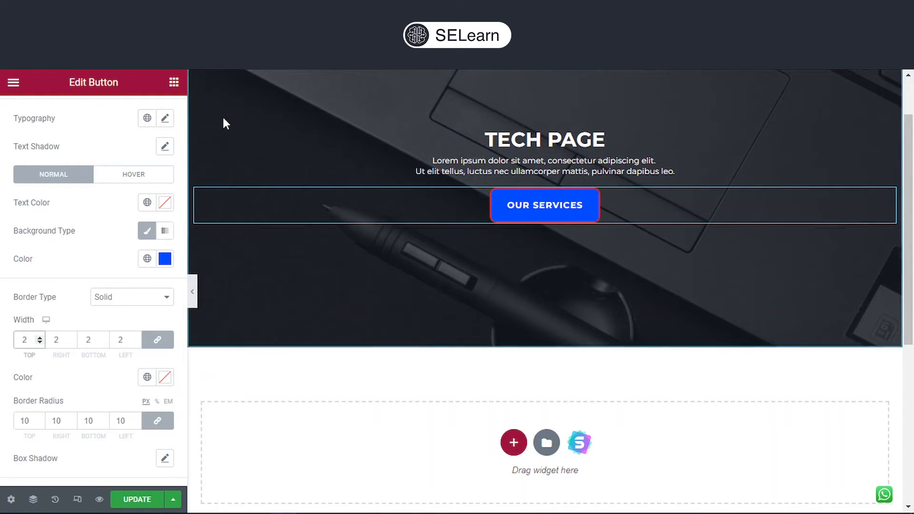
Set the button's border color to white #FFFFFF and update the page
scroll(165, 318, down, 2)
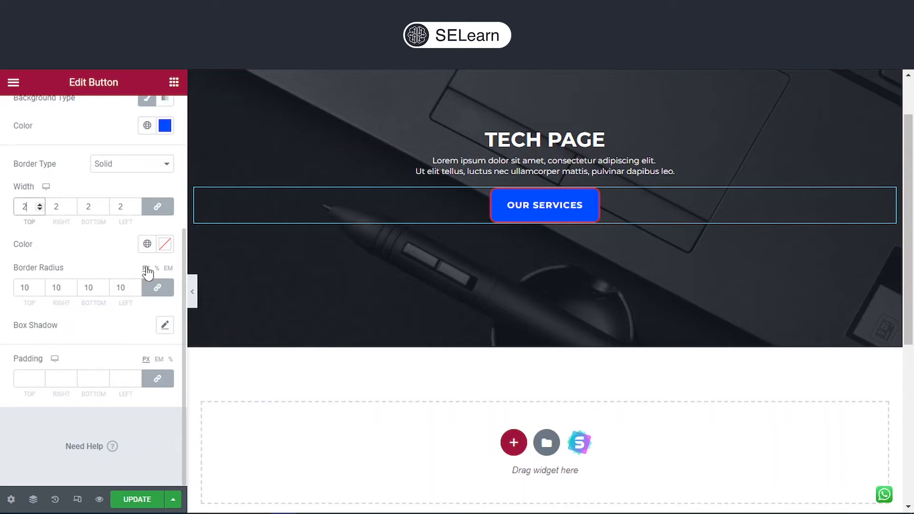
click(165, 243)
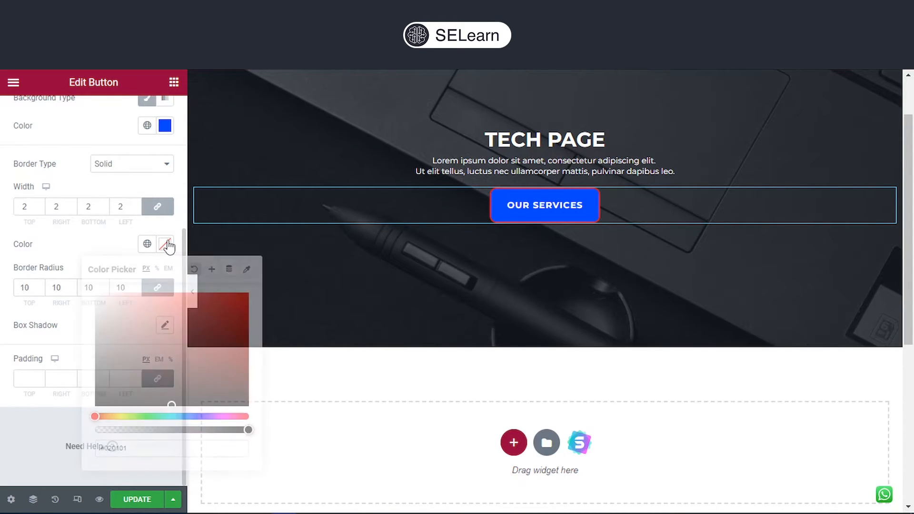
text(#EAB7B7)
drag(83, 281, 45, 265)
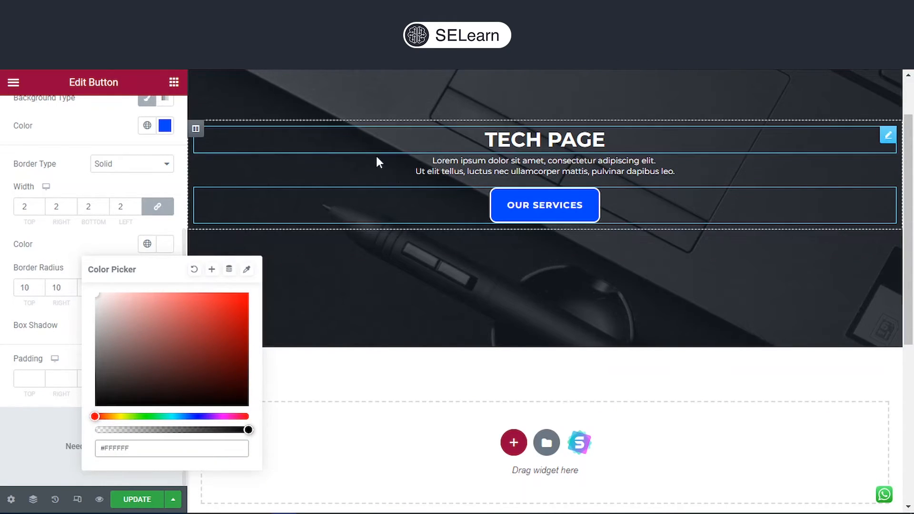
click(441, 296)
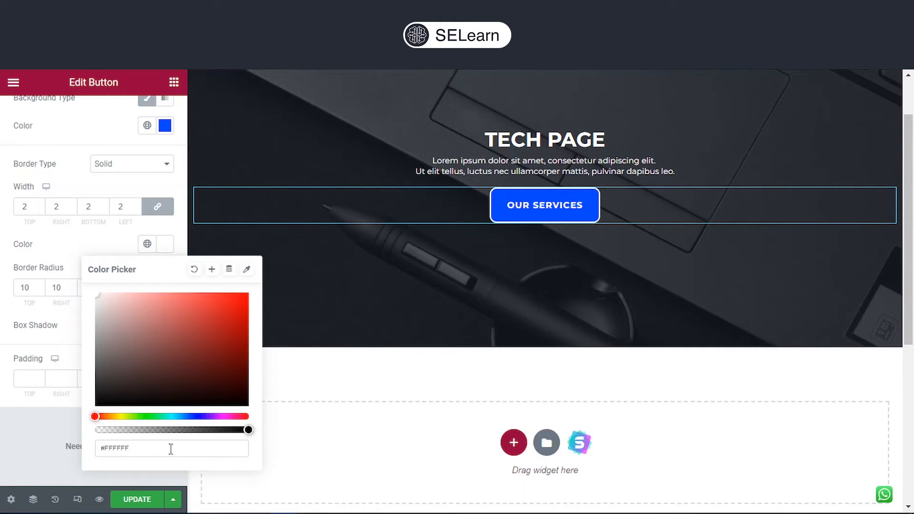
click(32, 424)
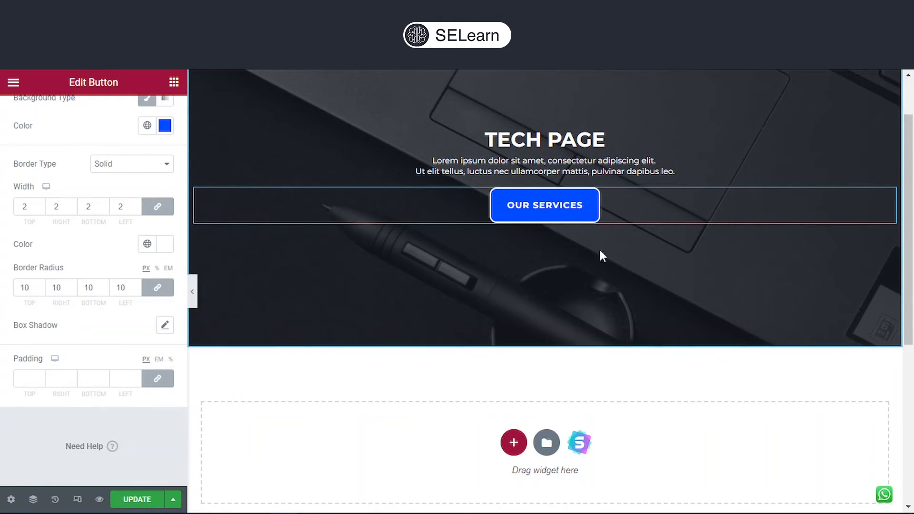
scroll(589, 285, up, 2)
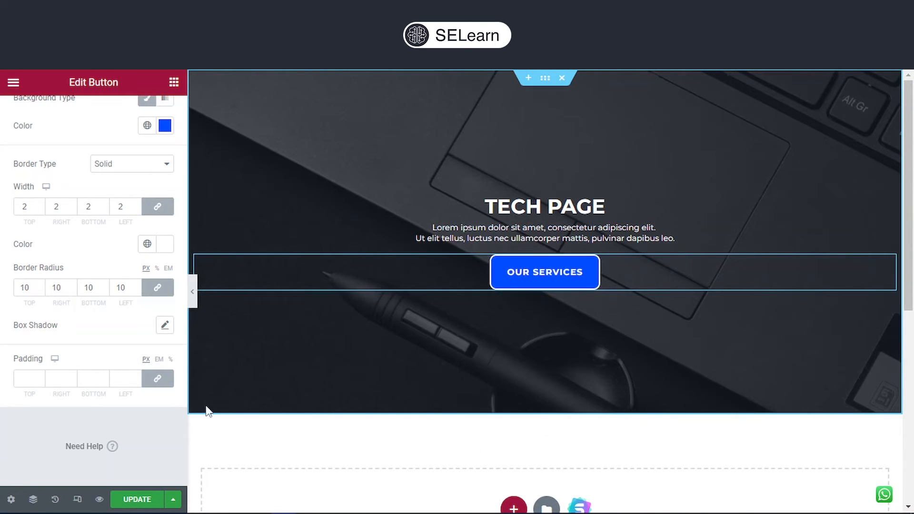
click(137, 500)
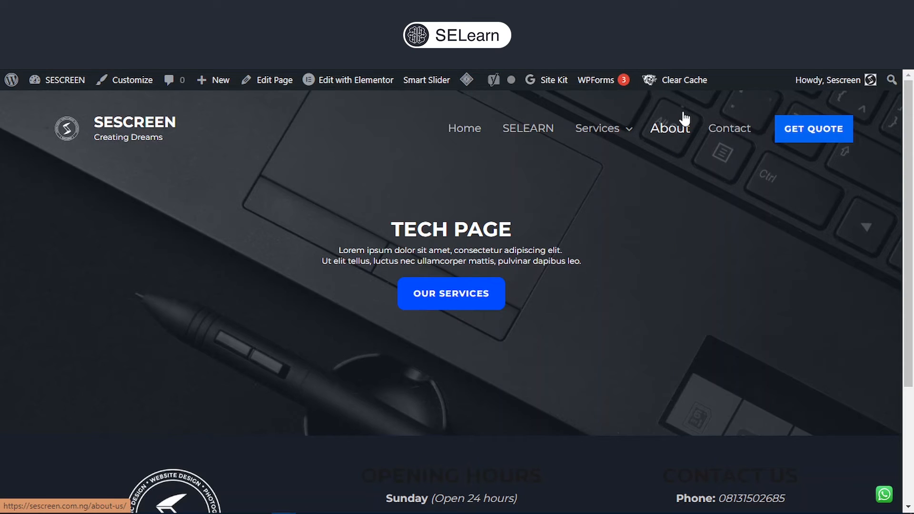
Open the About page from the live site's navigation
click(670, 128)
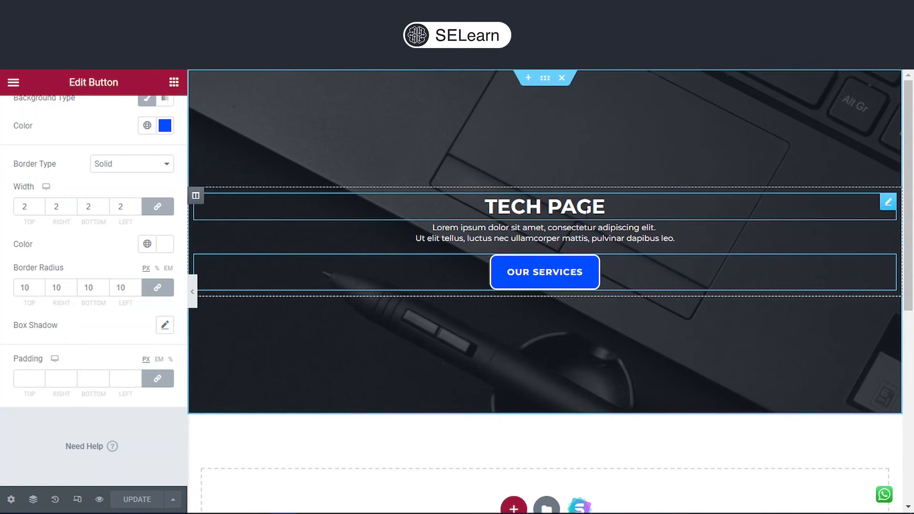
Set the font size of the paragraph below the TECH PAGE heading to 15 px and update the page
click(580, 233)
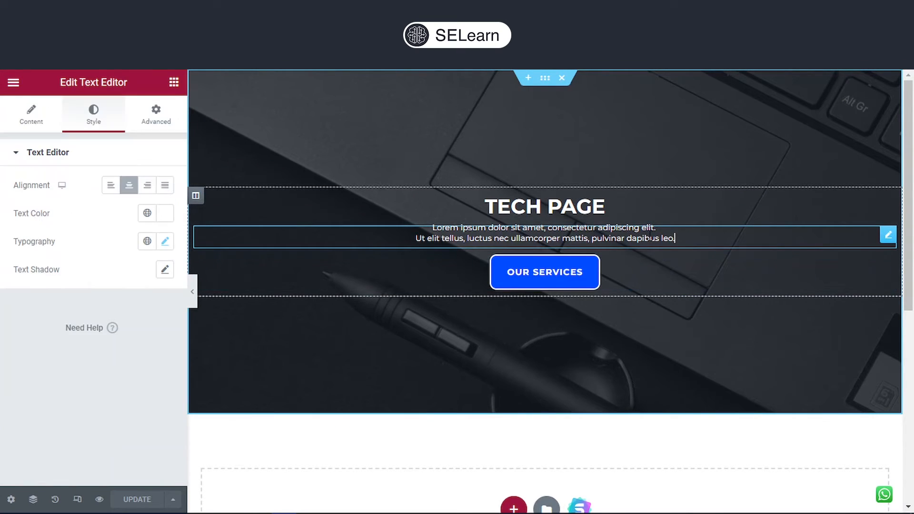
click(887, 237)
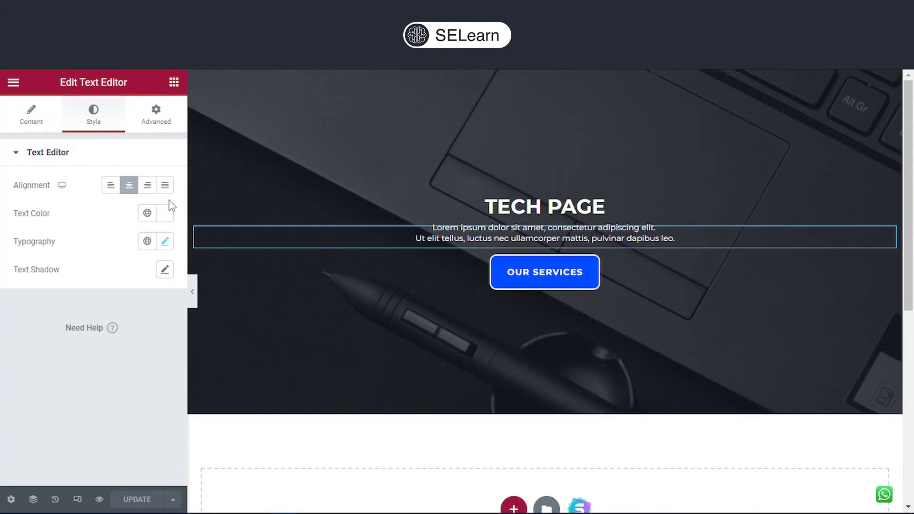
click(165, 241)
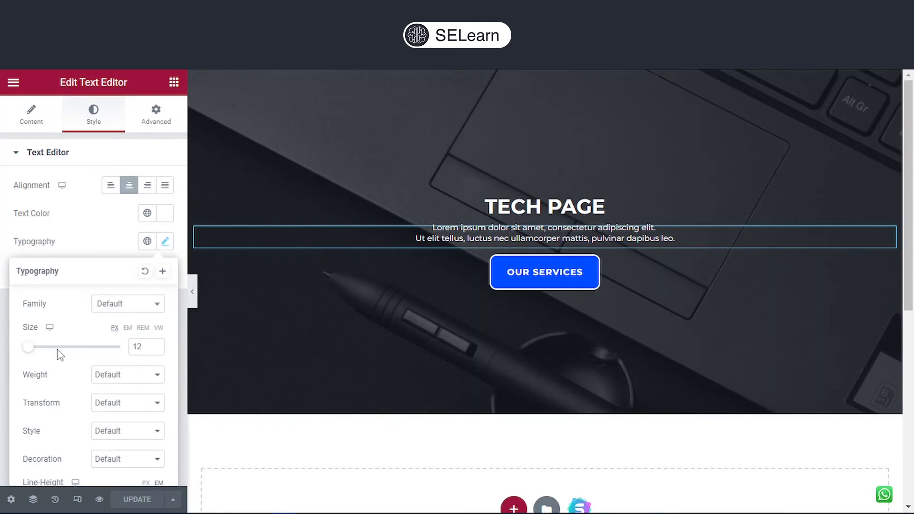
drag(31, 349, 29, 351)
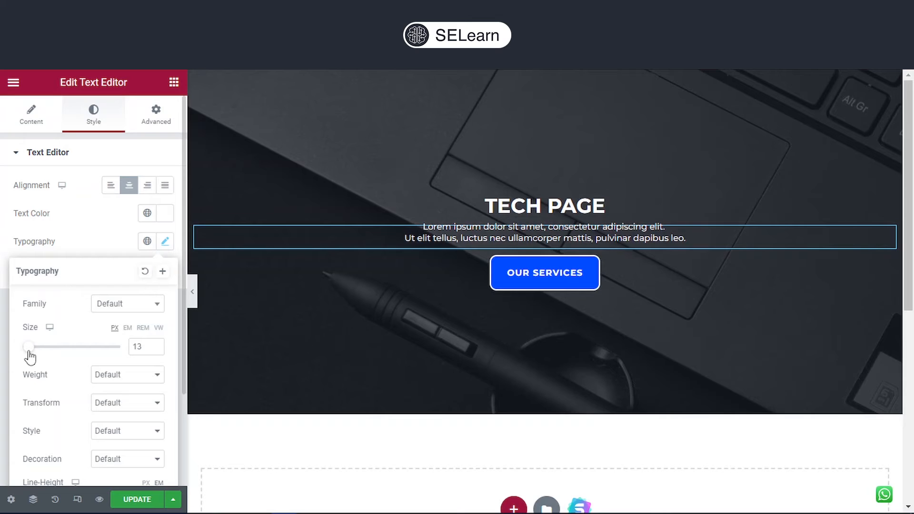
click(142, 347)
text(5)
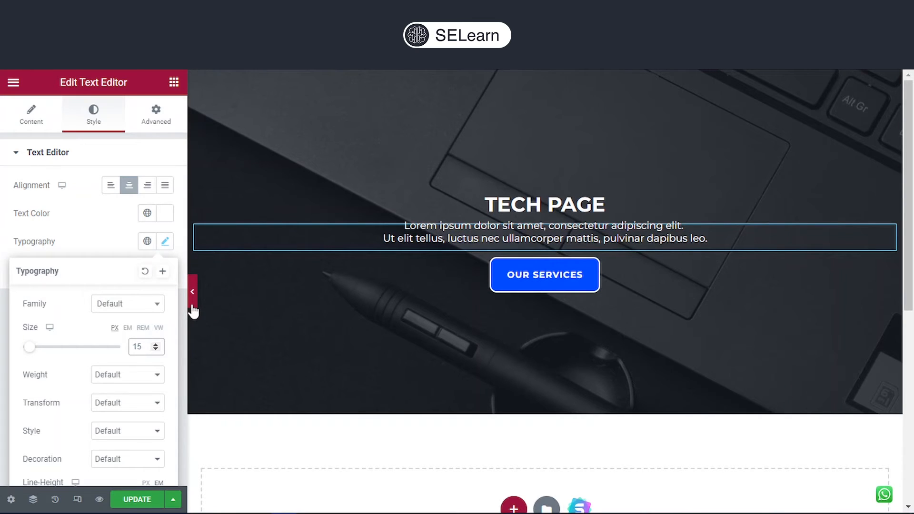
click(130, 499)
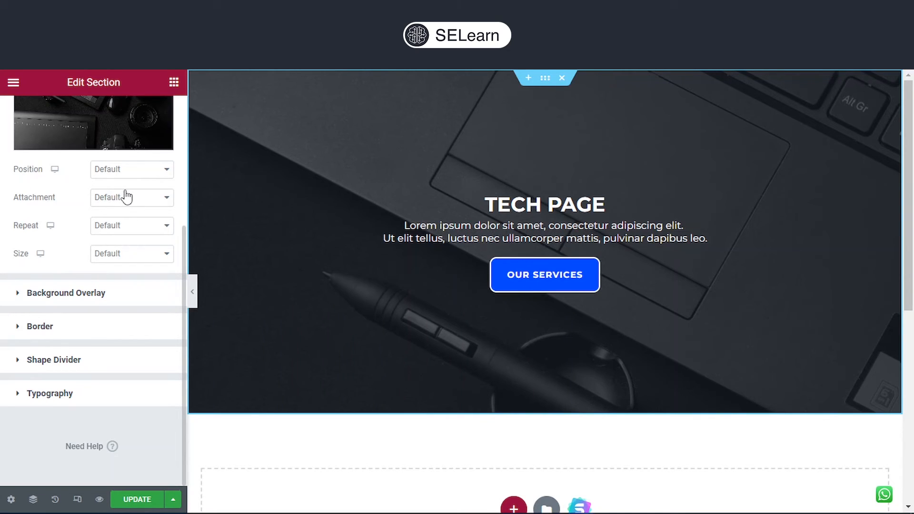
Configure the hero section's background image with Fixed attachment, No-repeat and Cover size
click(122, 203)
click(123, 233)
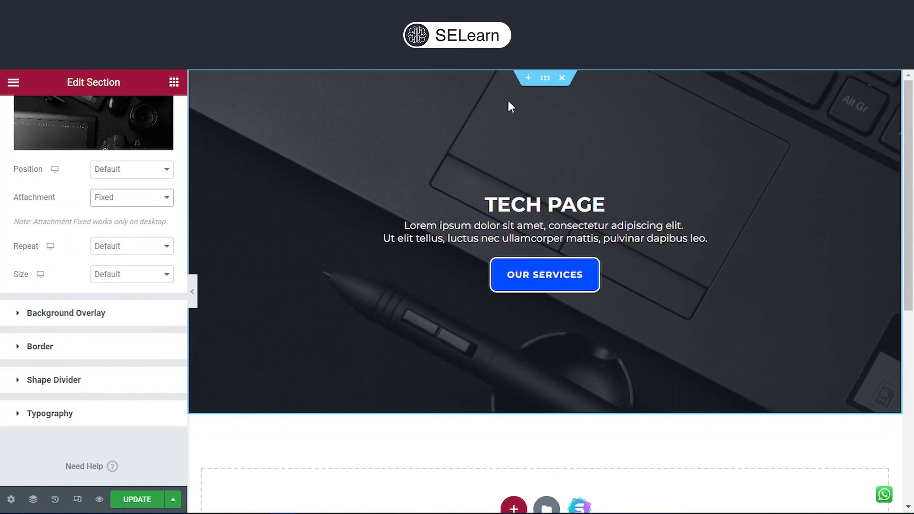
click(115, 252)
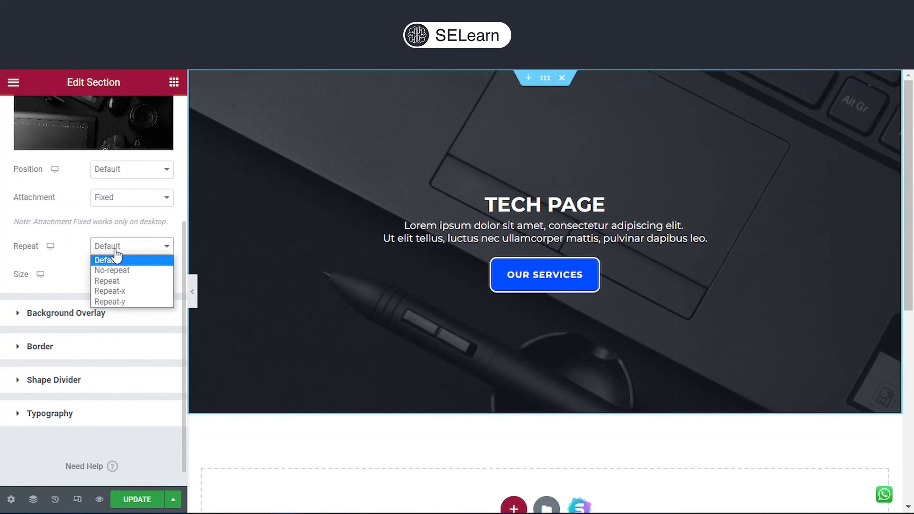
click(113, 274)
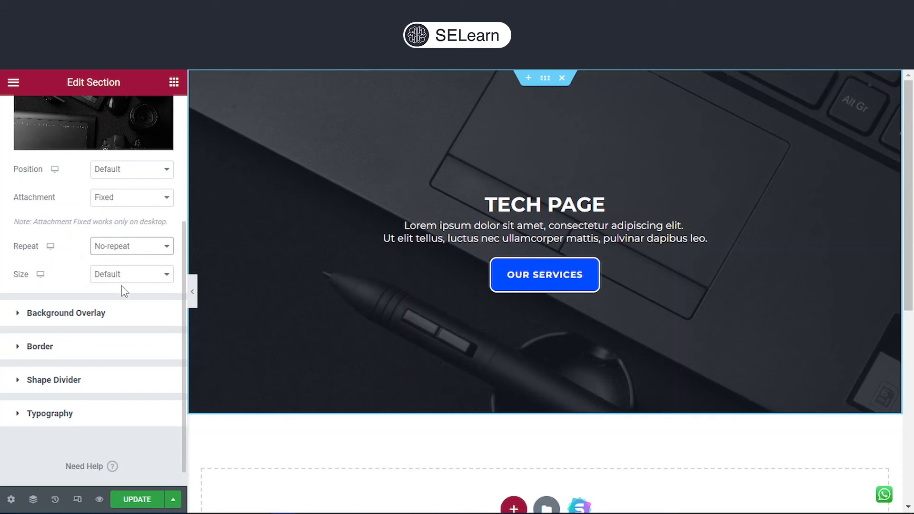
click(117, 278)
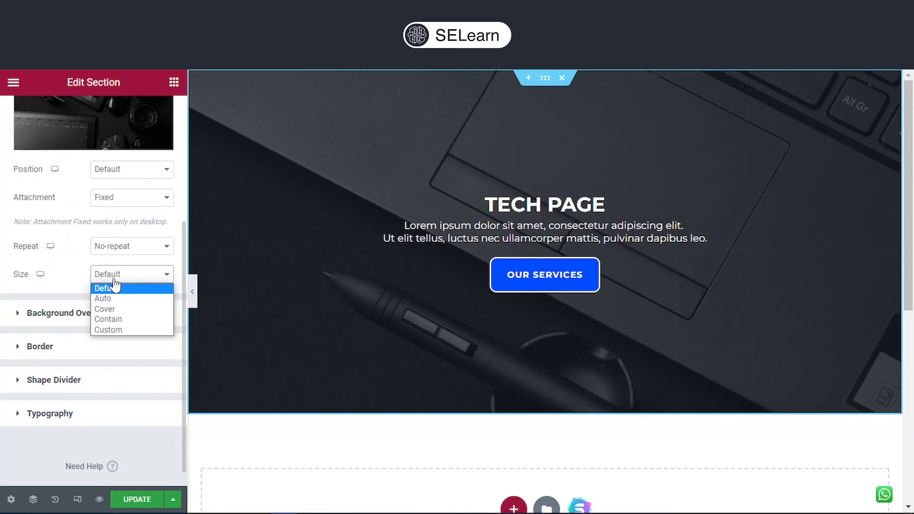
click(115, 310)
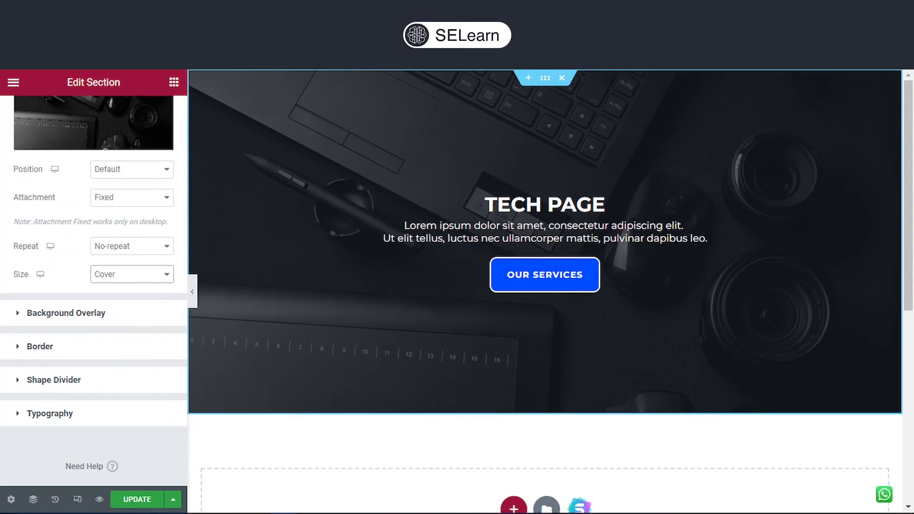
Set the opacity of the hero section's background overlay to 0.9 and update the page
click(22, 318)
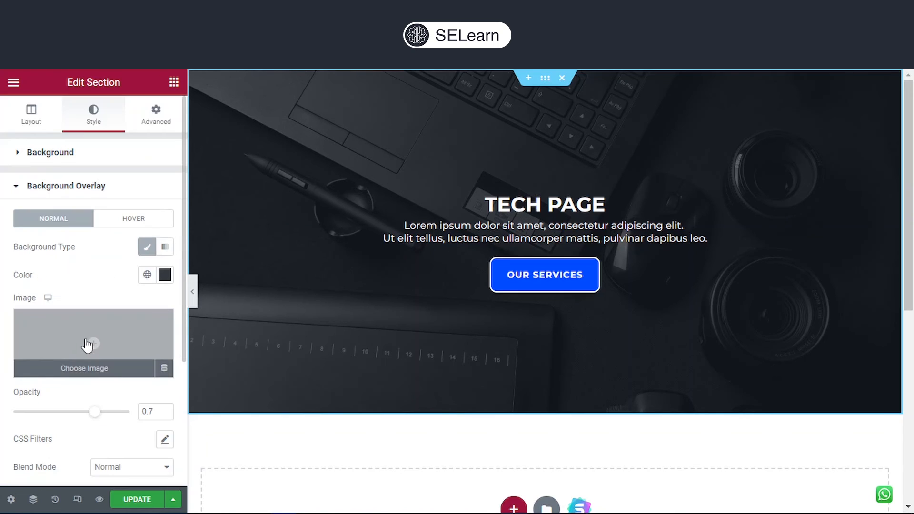
drag(95, 412, 125, 421)
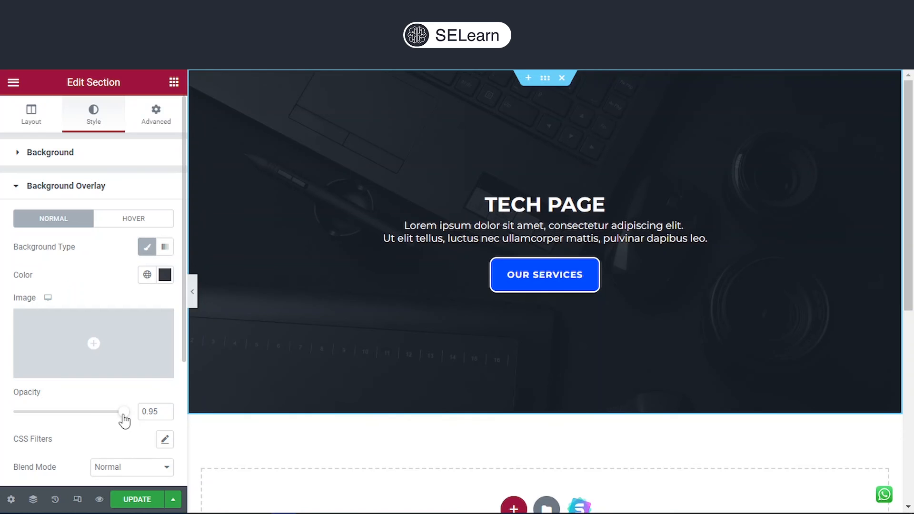
click(158, 411)
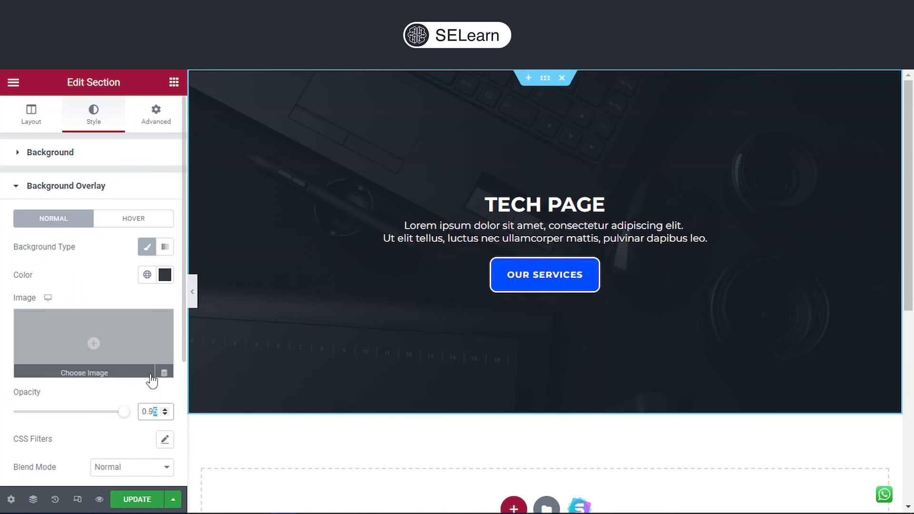
key(BackSpace)
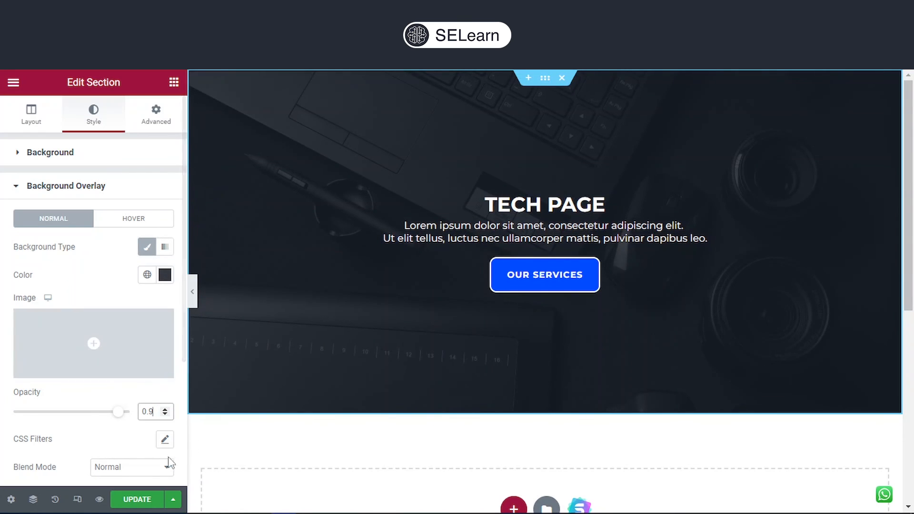
click(145, 501)
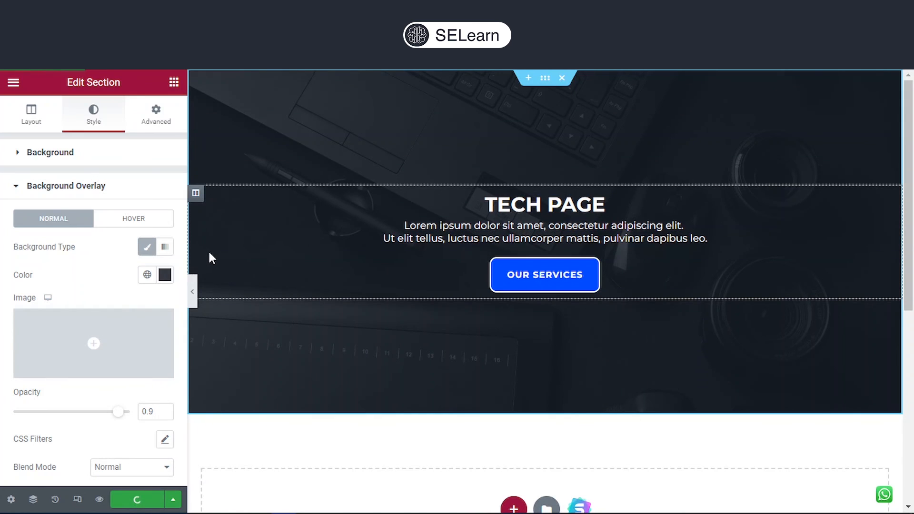